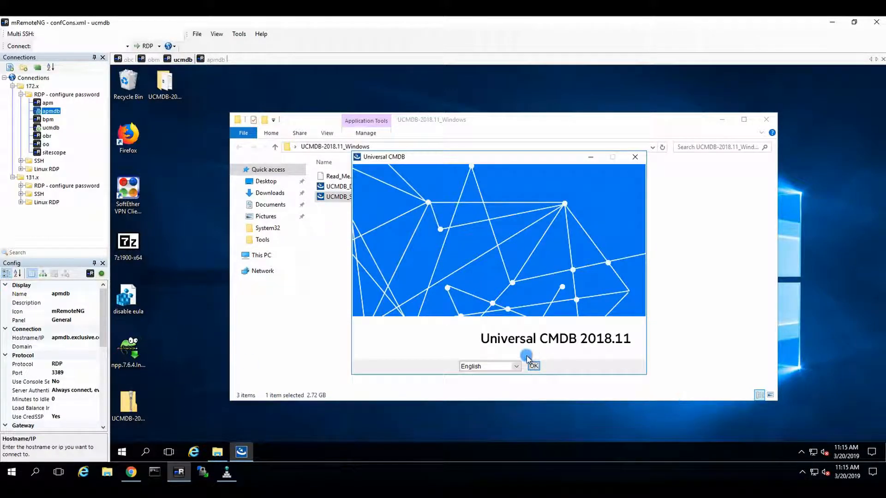
Step: Run the installer in English, accept the licence, keep C:\UCMDB\UCMDBServer and New Installation, and choose local PostgreSQL
left_click(535, 367)
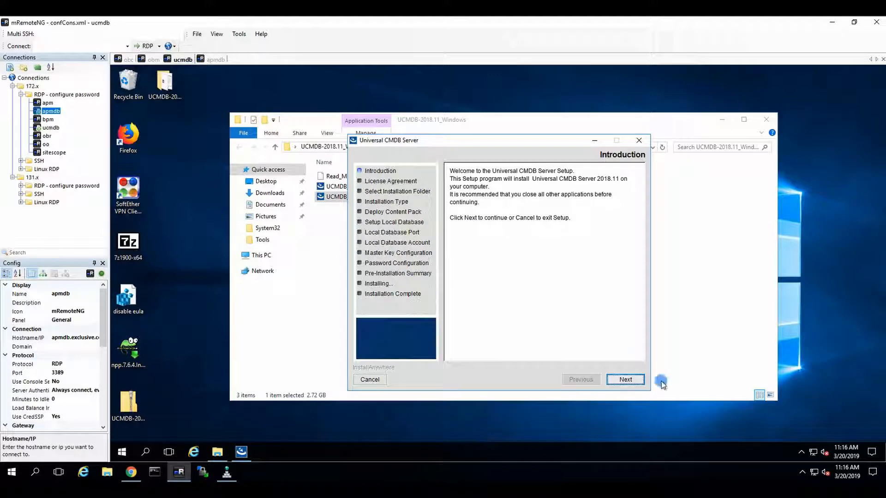
left_click(630, 379)
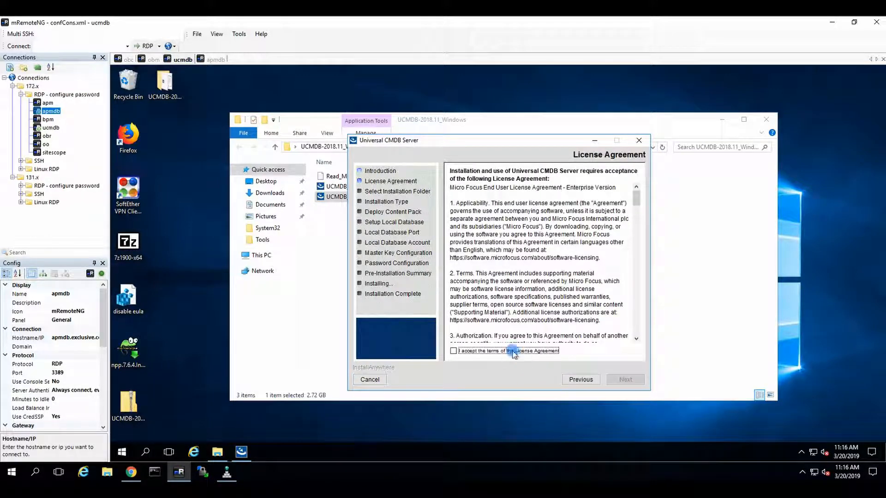
left_click(607, 380)
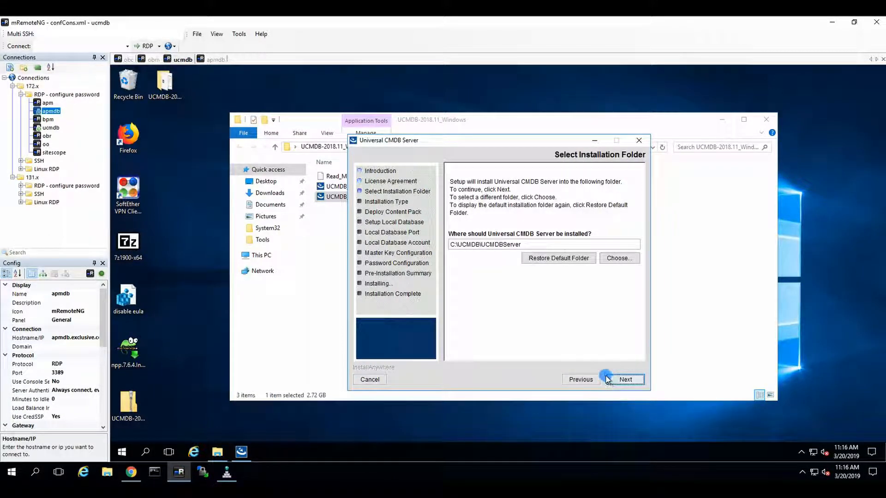
left_click(620, 379)
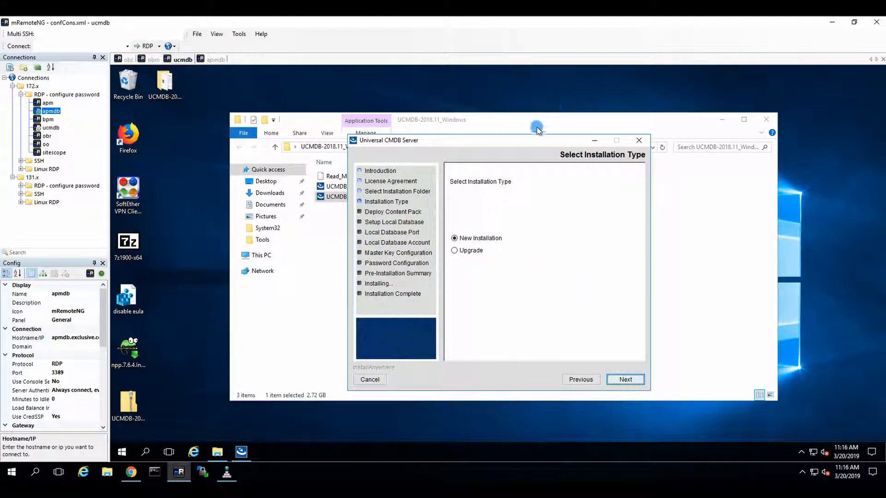
left_click(623, 379)
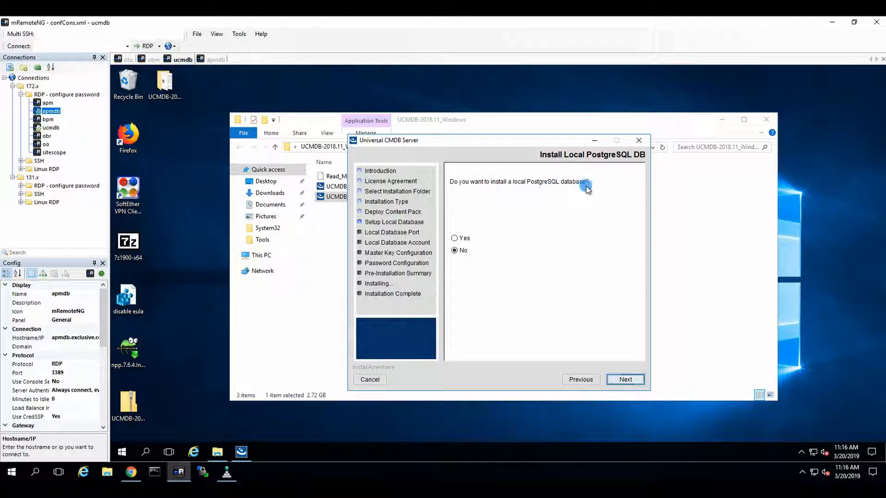
left_click(463, 239)
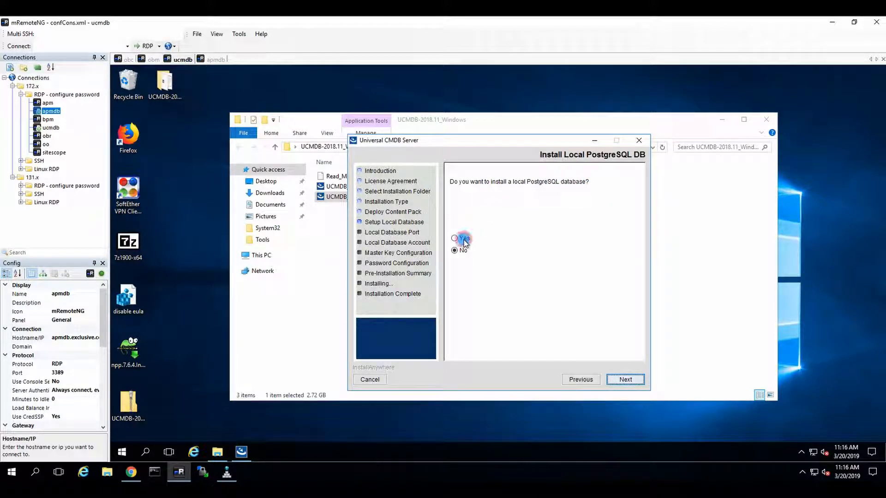
Step: On the database port page, change the PostgreSQL port from 5432 to 5433
left_click(624, 377)
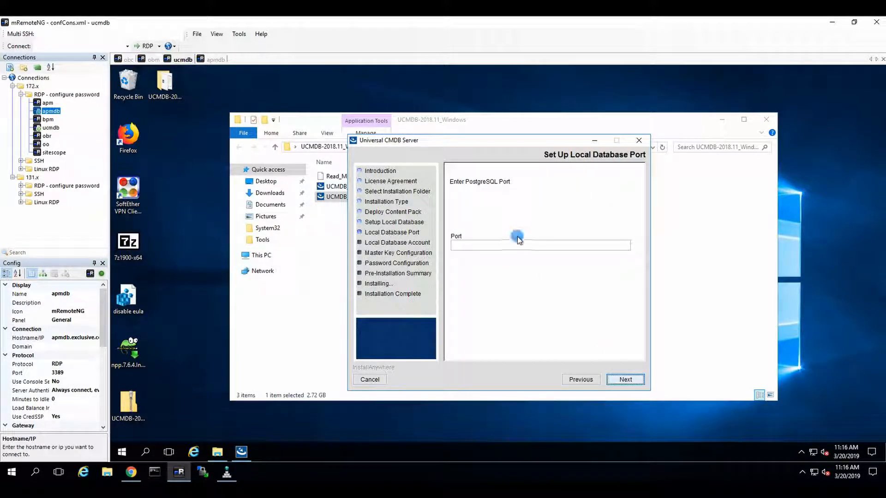
left_click(489, 246)
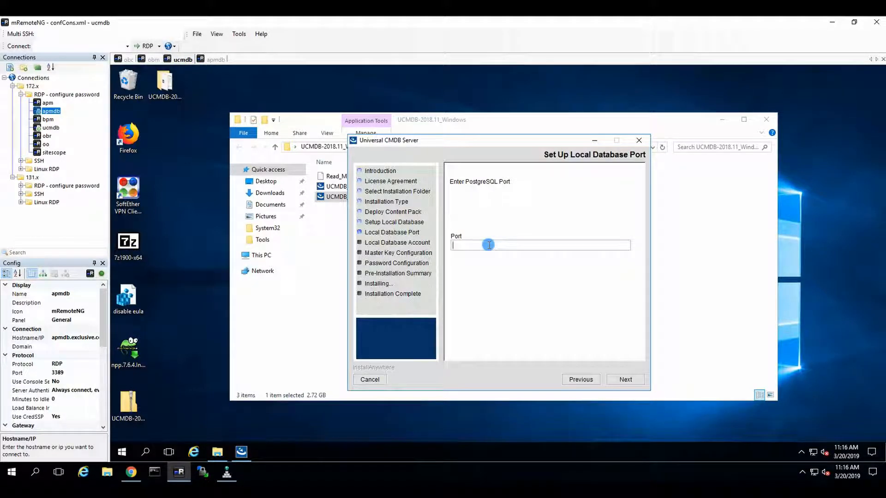
type("5432")
key("BackSpace")
type("3")
Step: Enter PostgreSQL username 'postgre' with the account password and its confirmation, then continue
left_click(622, 380)
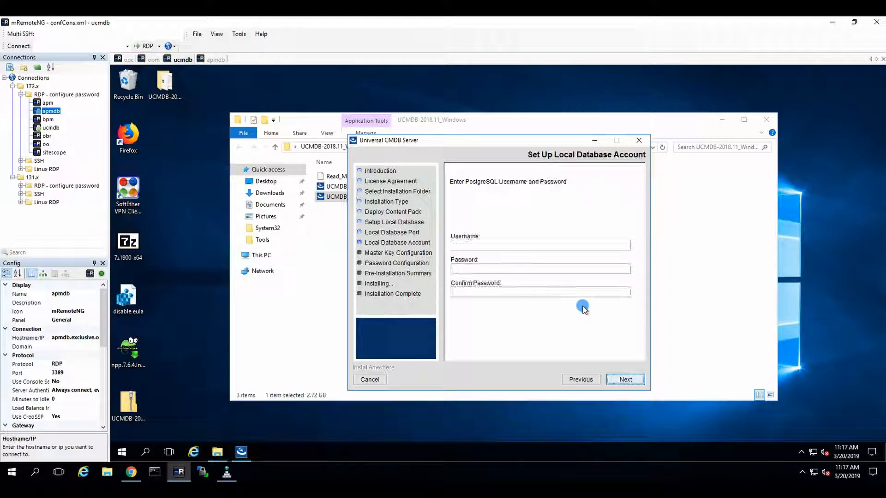
left_click(462, 244)
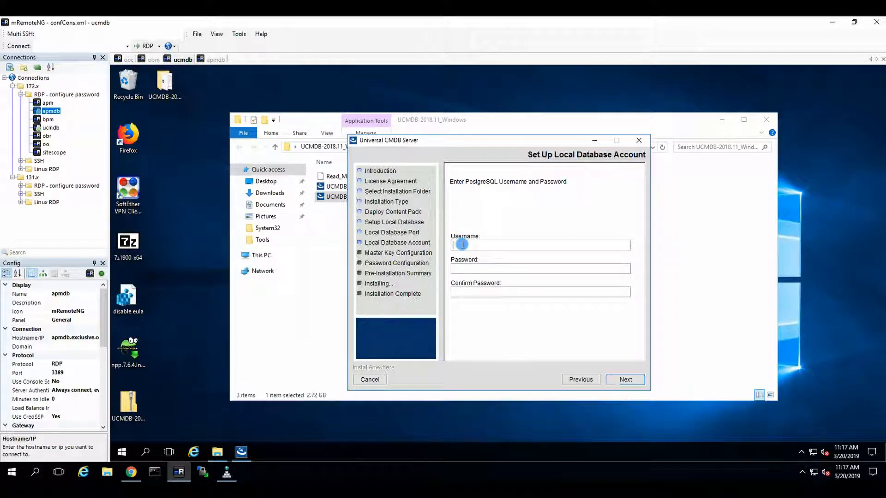
type("postgres")
key("Tab")
type("*************")
key("Tab")
type("*************")
left_click(613, 383)
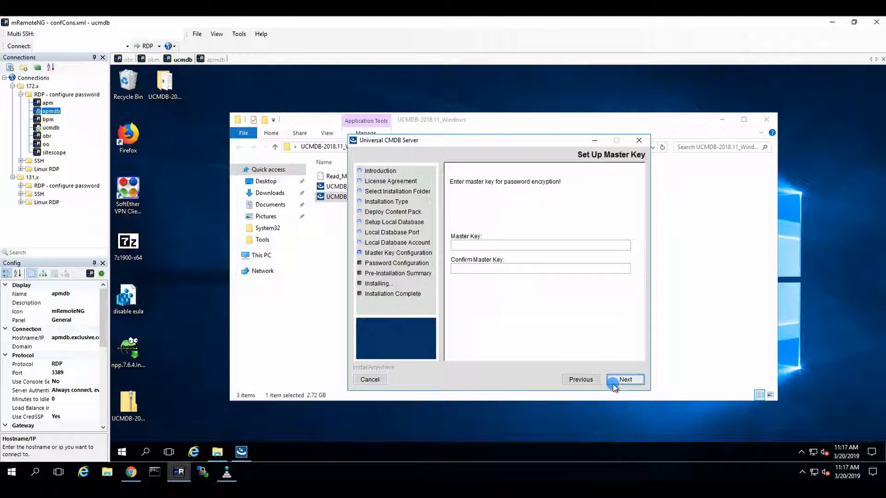
Step: Try master key '123' in both fields, which the password policy warning rejects
left_click(499, 245)
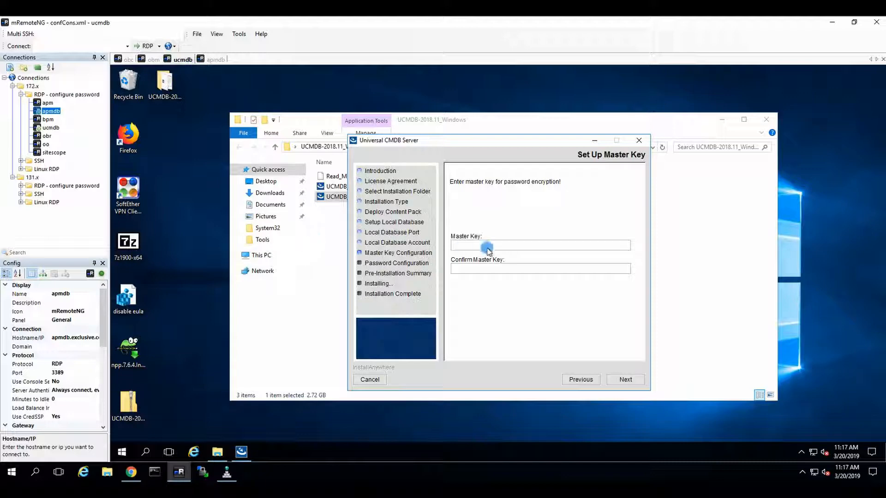
type("123")
left_click(476, 269)
type("123")
left_click(624, 378)
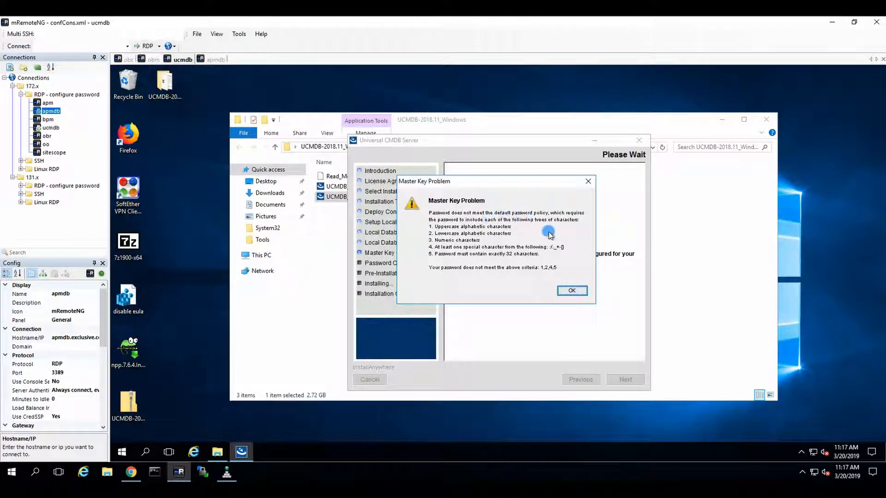
left_click(572, 291)
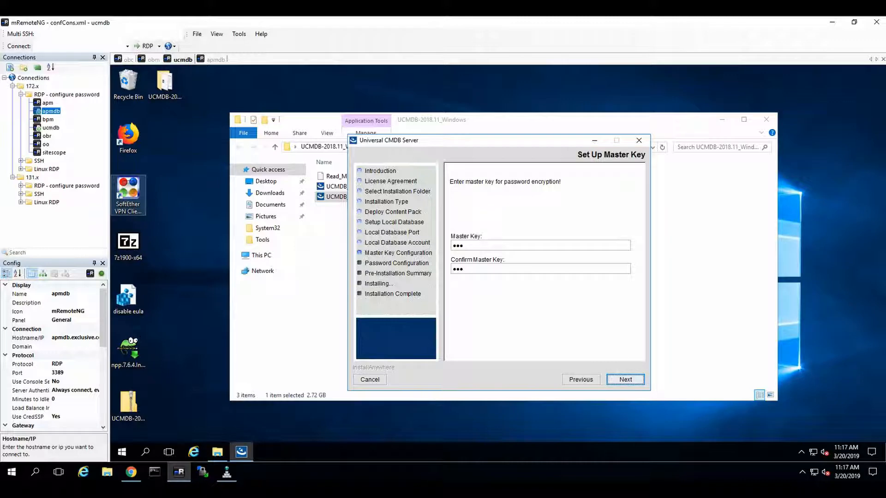
Step: Paste a long key into both master key fields, which is rejected again
left_click(530, 246)
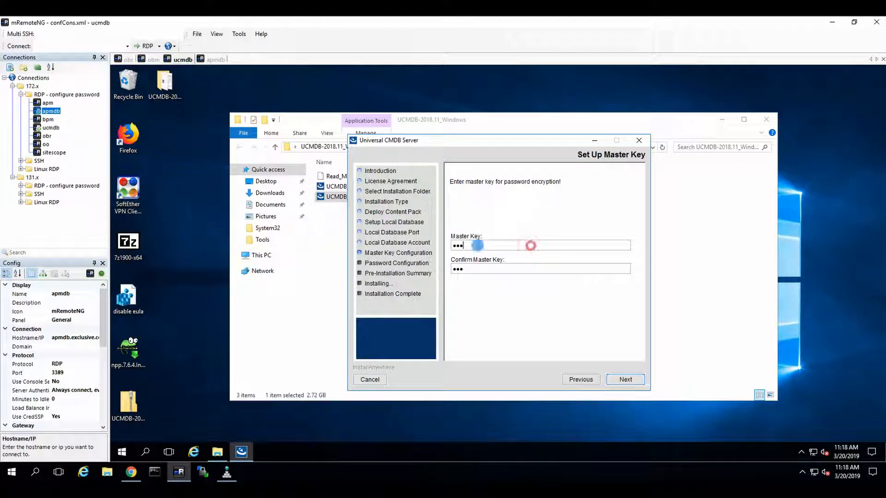
key("ctrl+a")
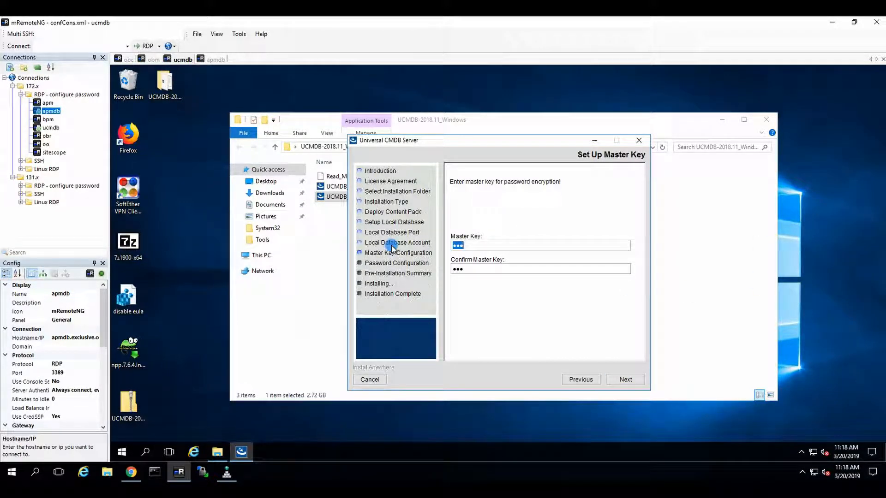
key("ctrl+v")
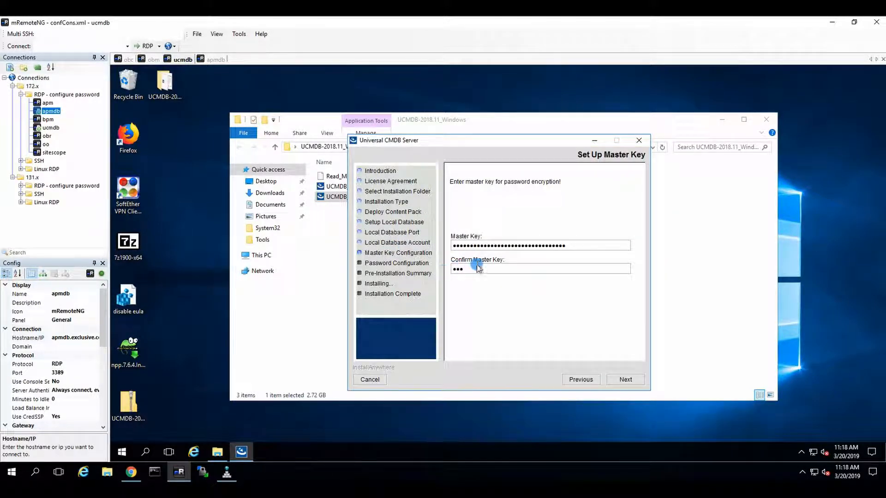
left_click(455, 269)
key("ctrl+a")
key("ctrl+v")
left_click(625, 379)
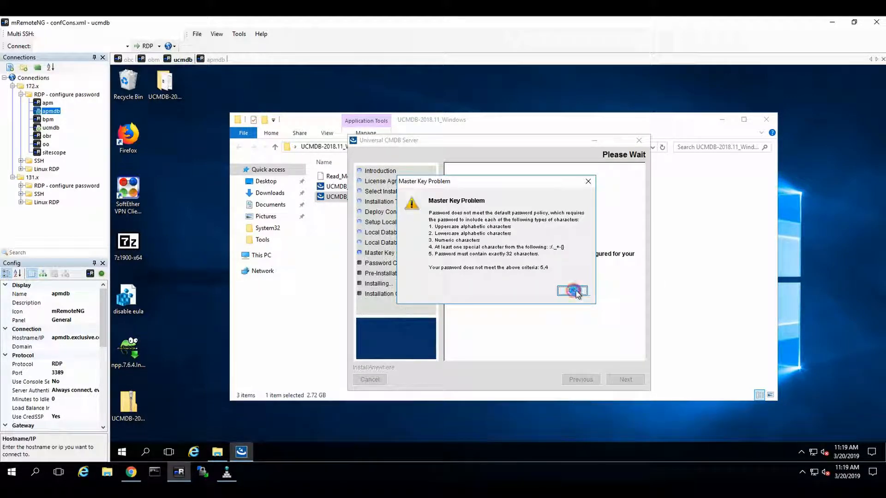
left_click(572, 291)
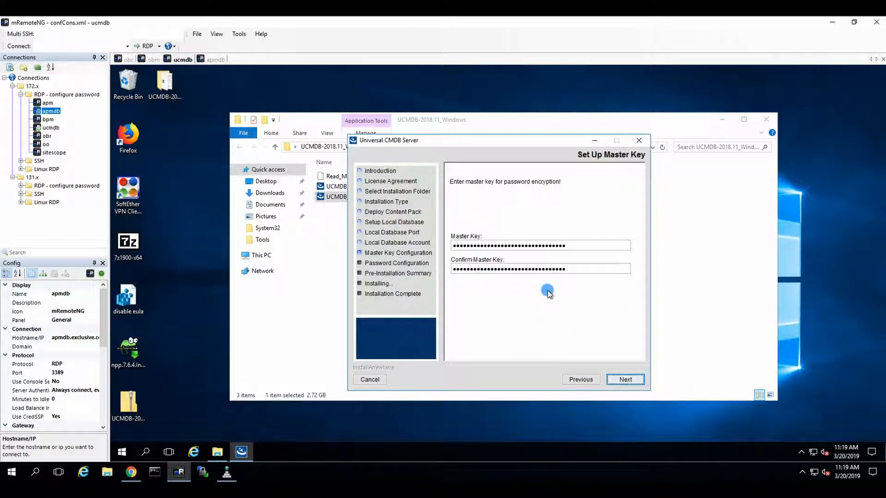
Step: Trim one character from each master key field to make them 32 characters
left_click(583, 247)
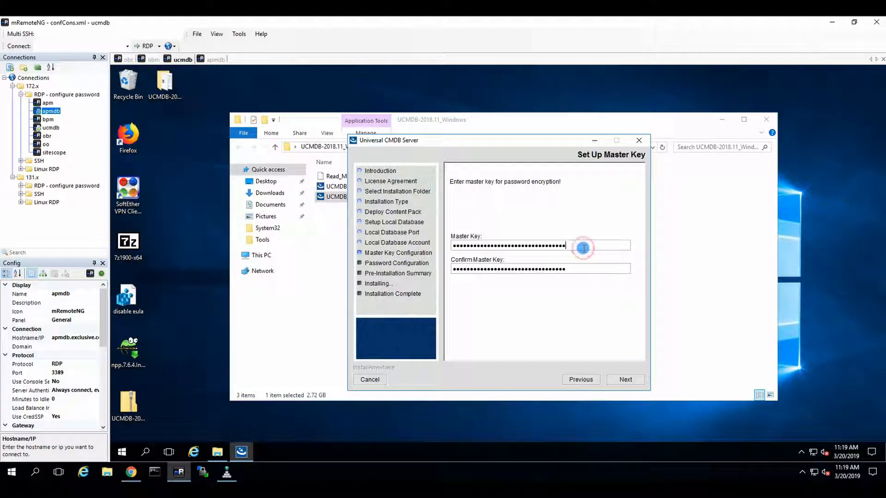
key("BackSpace")
left_click(579, 267)
key("BackSpace")
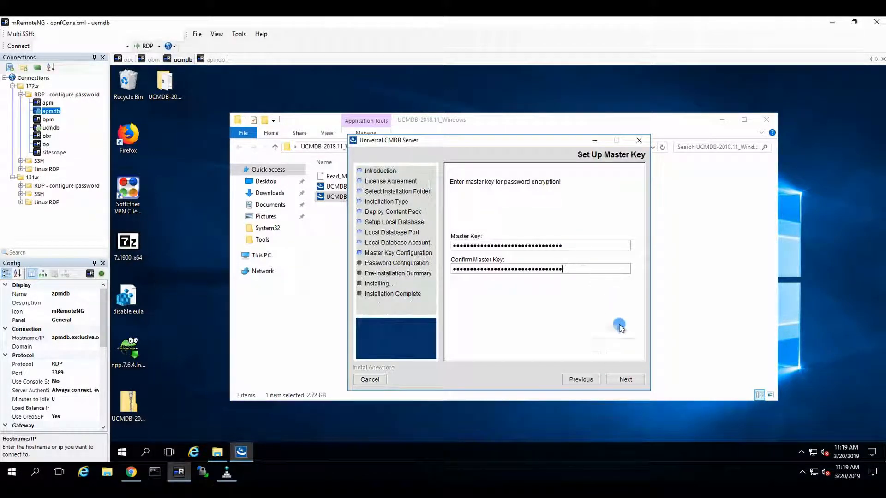
Step: Enter and confirm a keystore password, which the password policy warning rejects
left_click(620, 381)
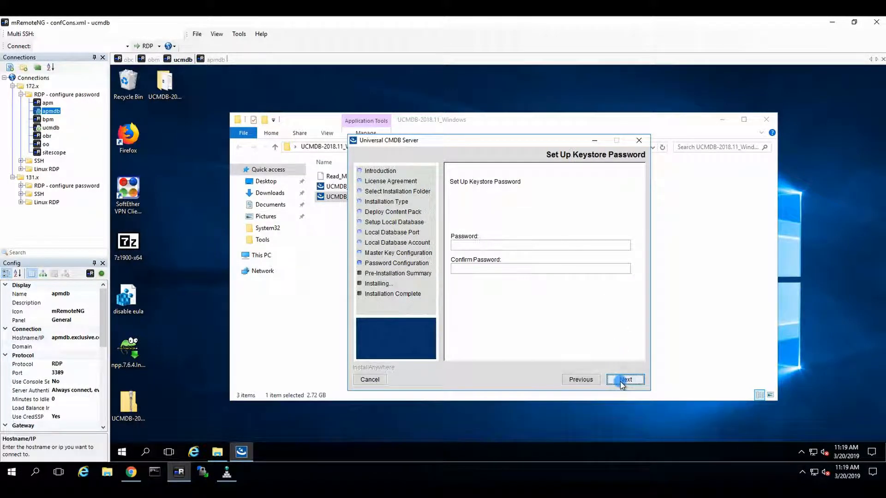
left_click(474, 245)
type("•••••••")
key("Tab")
type("•••••")
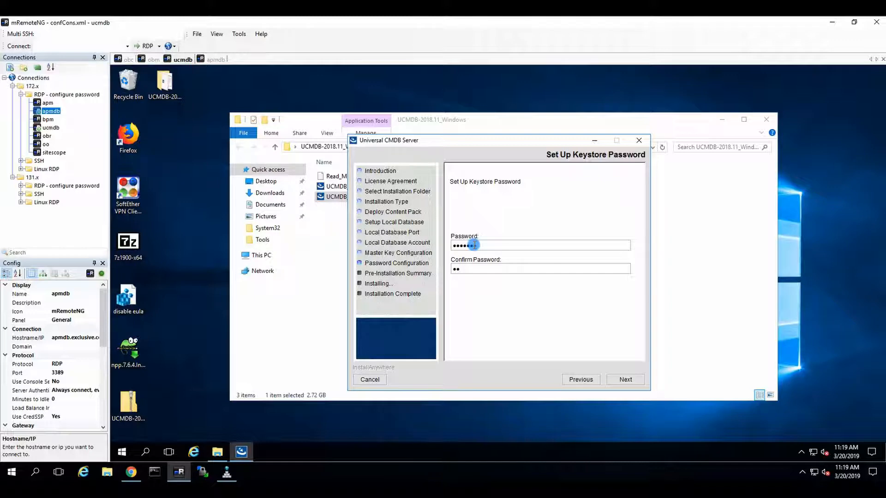
type("•")
key("BackSpace")
key("BackSpace")
key("BackSpace")
key("BackSpace")
key("BackSpace")
key("BackSpace")
type("••••••••")
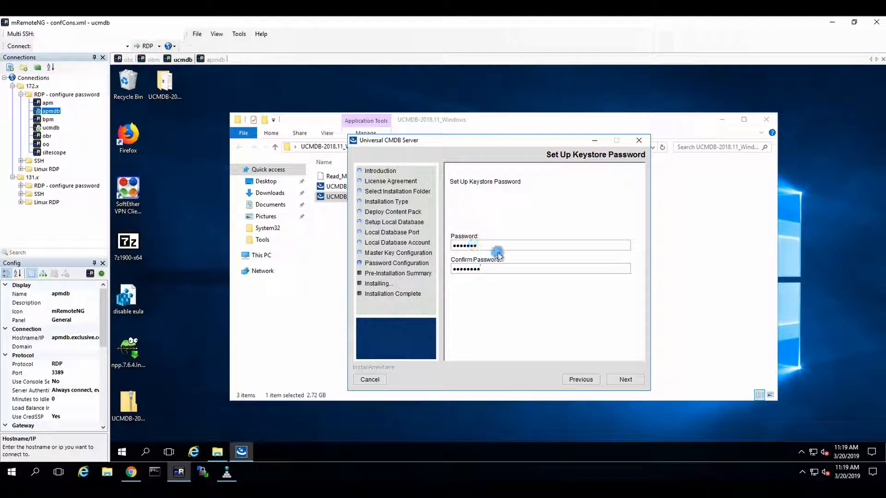
double_click(500, 244)
type("••••••••")
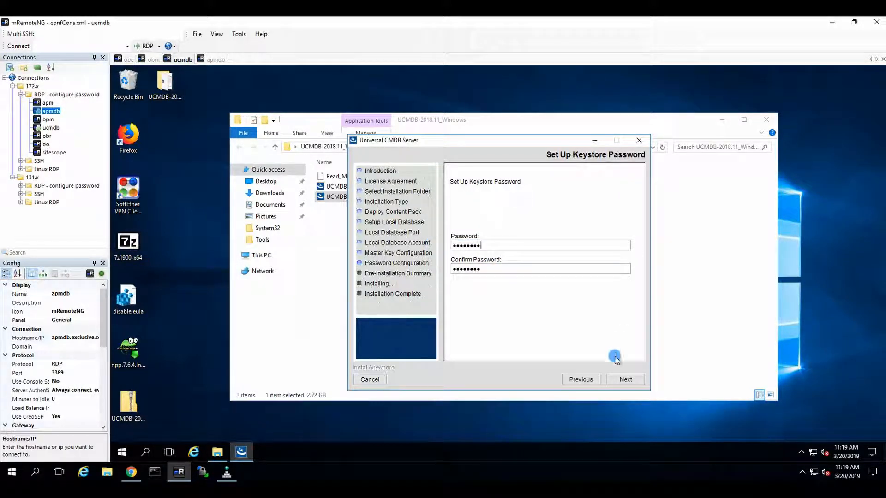
left_click(624, 378)
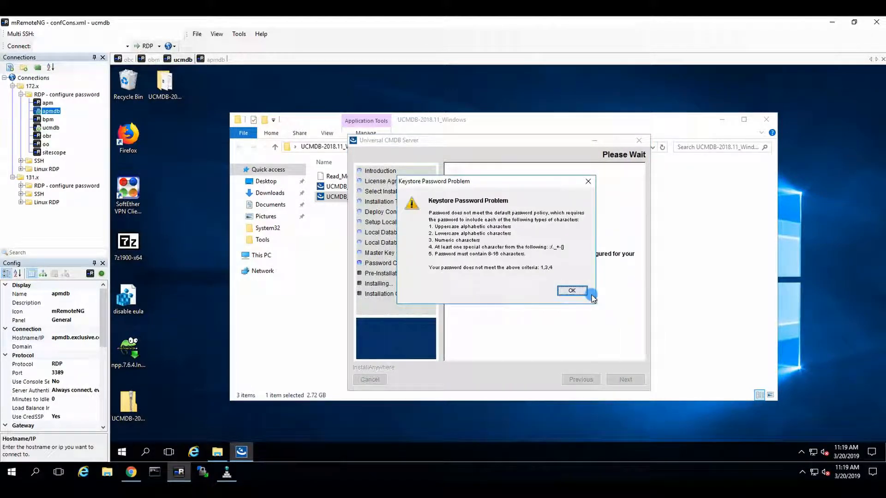
left_click(582, 292)
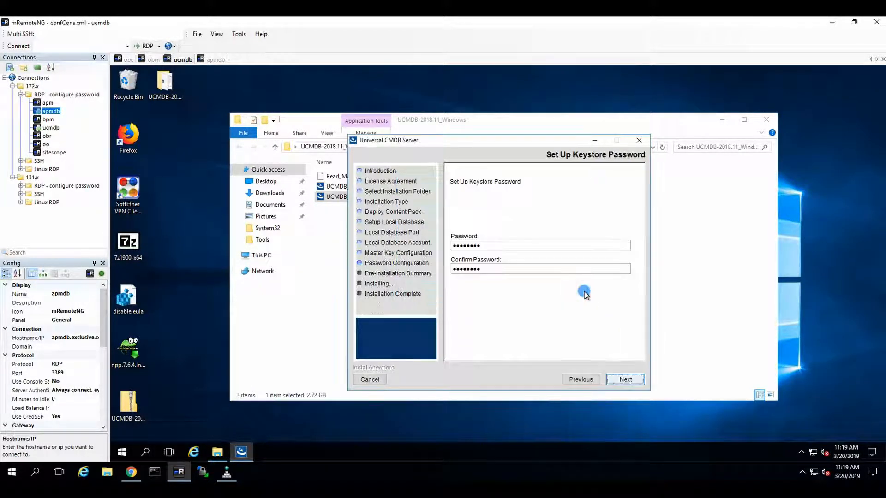
Step: Replace the keystore password and its confirmation with a longer policy-compliant password
left_click(507, 245)
left_click_drag(492, 242, 430, 237)
type("••••••••")
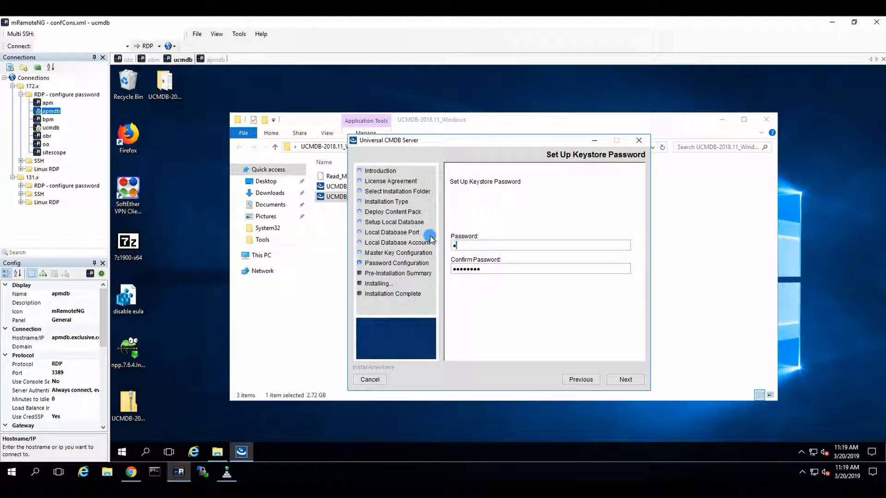
type("•••••")
key("Tab")
key("BackSpace")
key("BackSpace")
key("BackSpace")
key("BackSpace")
key("BackSpace")
key("BackSpace")
key("BackSpace")
key("BackSpace")
type("••••••••••••")
Step: Set and confirm the truststore password
left_click(624, 379)
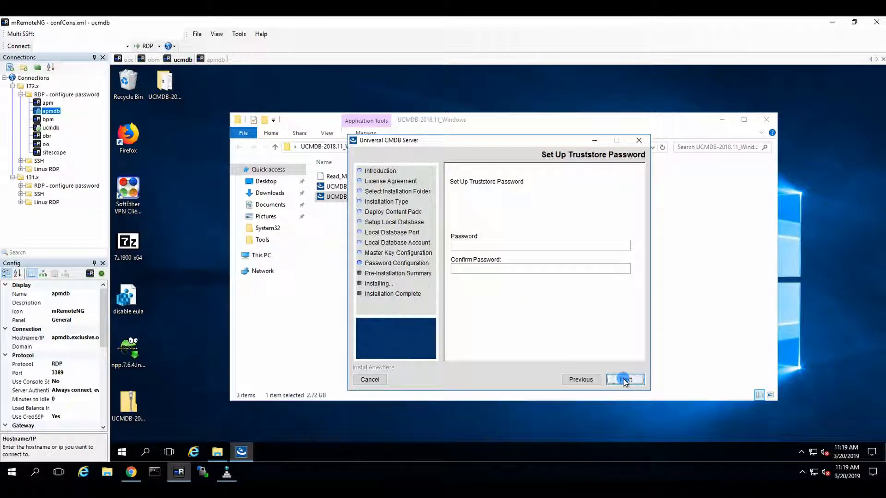
left_click(491, 244)
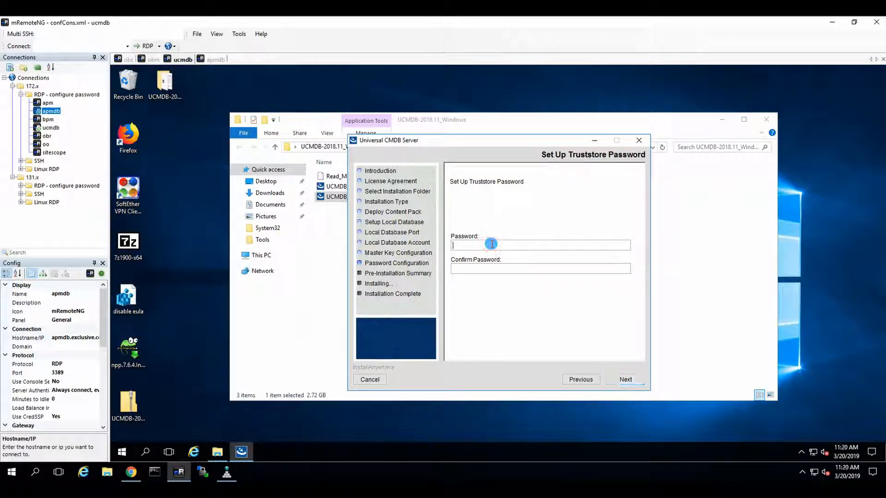
type("••••••••••••••")
key("Tab")
type("•••••••••••")
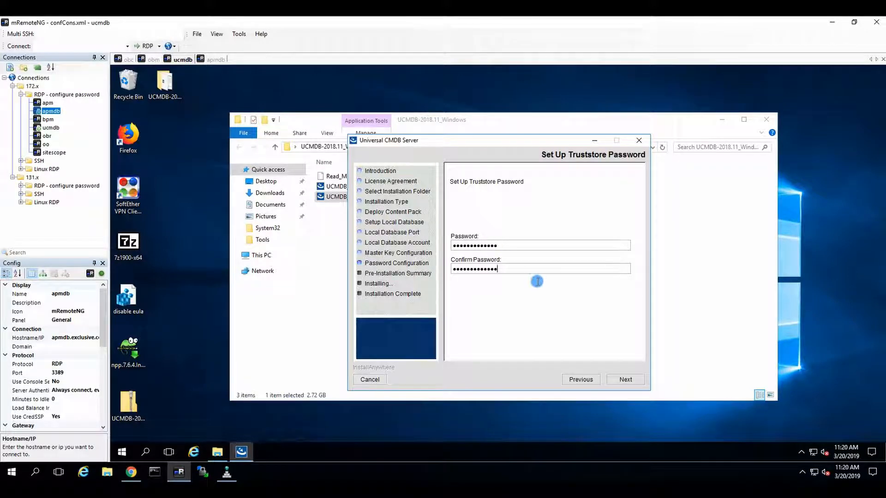
left_click(612, 380)
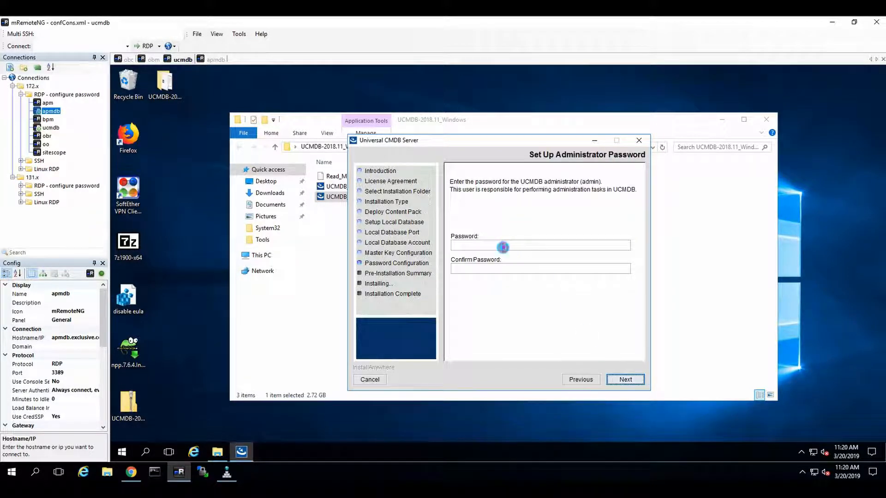
Step: Set the UCMDB administrator password, then enter and confirm the sysadmin password
type("•••••")
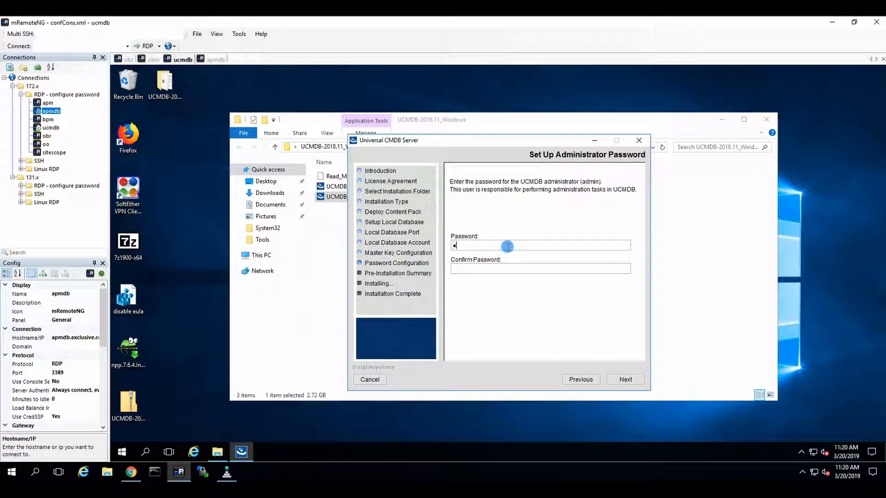
type("••••••••••••••••••")
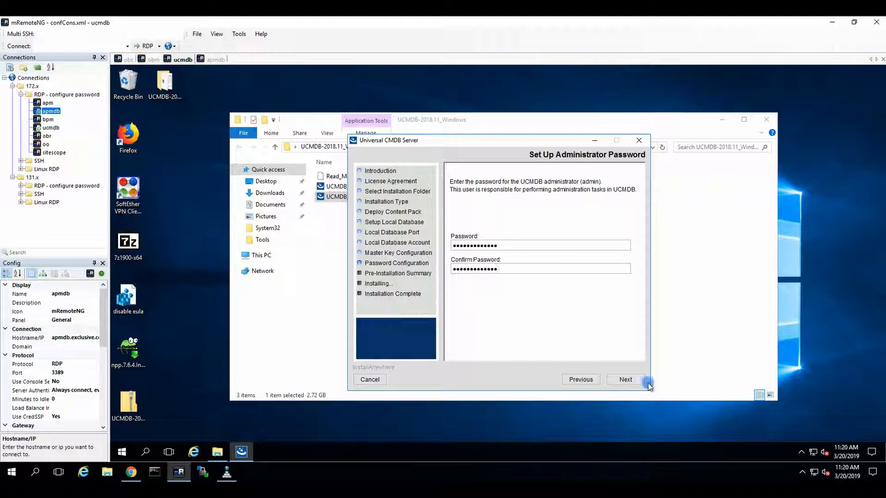
left_click(625, 380)
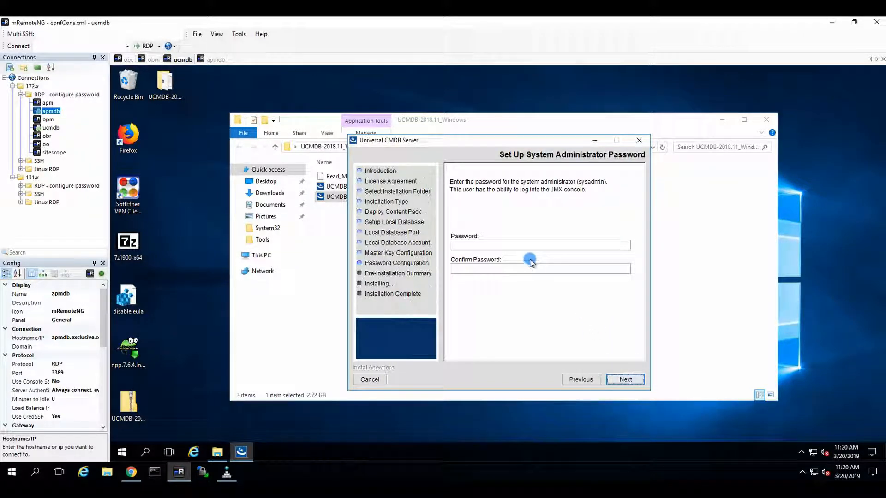
left_click(520, 245)
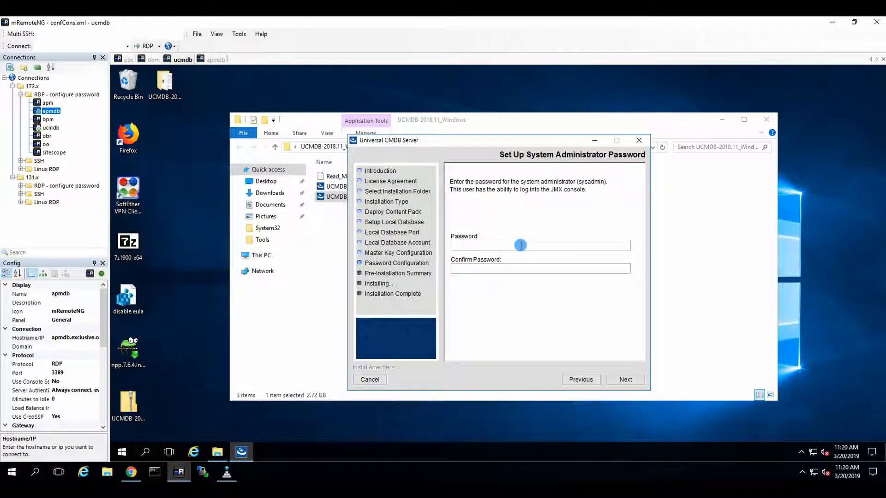
type("•••••••••••••")
key("Tab")
type("•••••••••••")
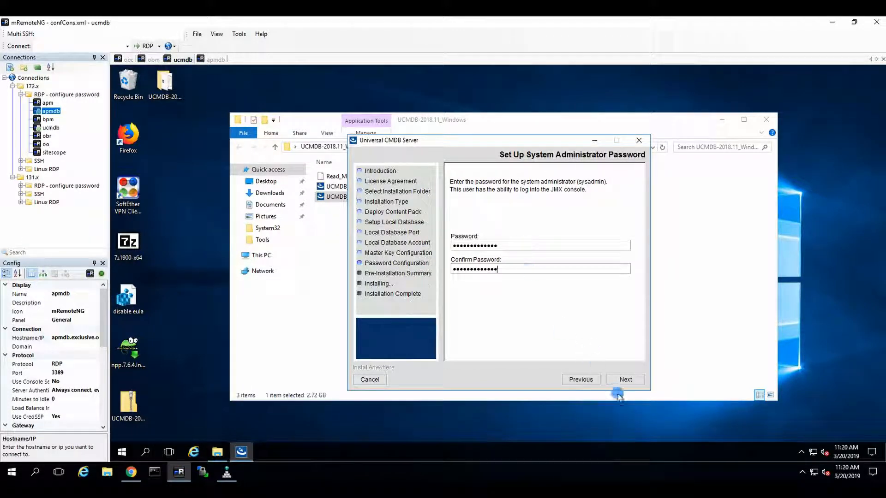
left_click(624, 380)
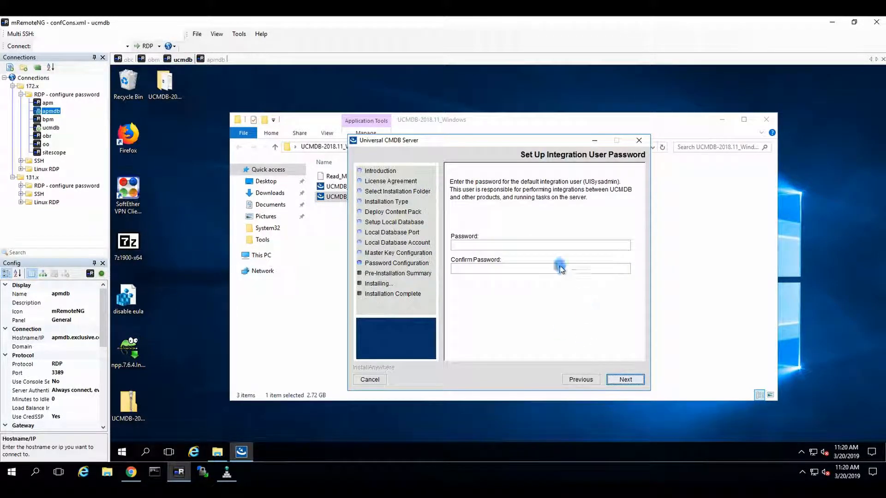
Step: Enter a UISysadmin integration password, which the password policy warning rejects
left_click(535, 246)
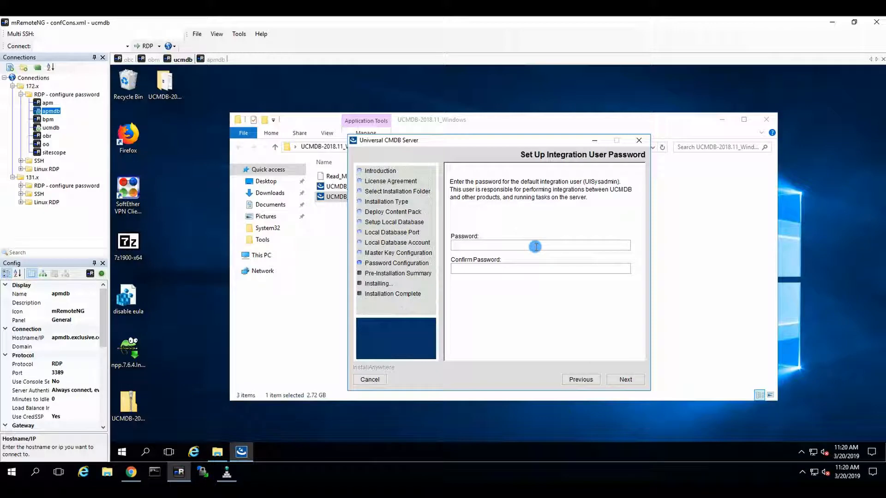
type("******************")
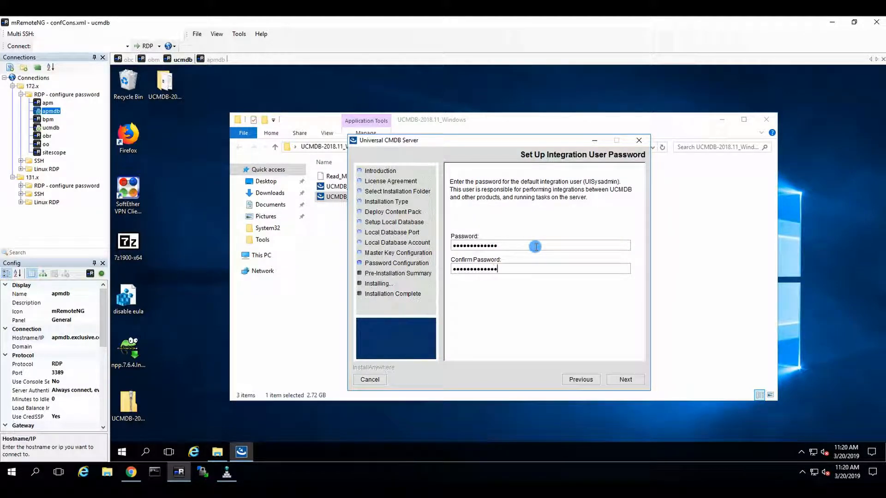
left_click(626, 382)
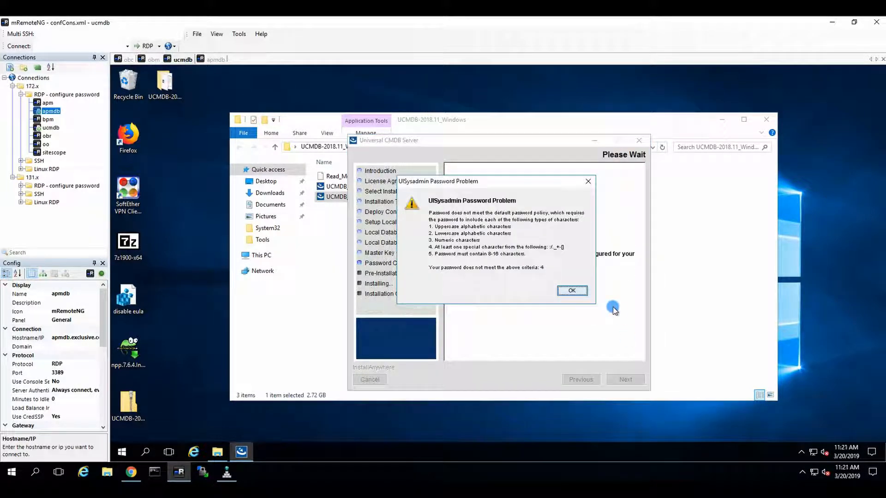
left_click(572, 291)
Step: Retype both integration password fields with a special character and submit them
left_click_drag(517, 246, 394, 243)
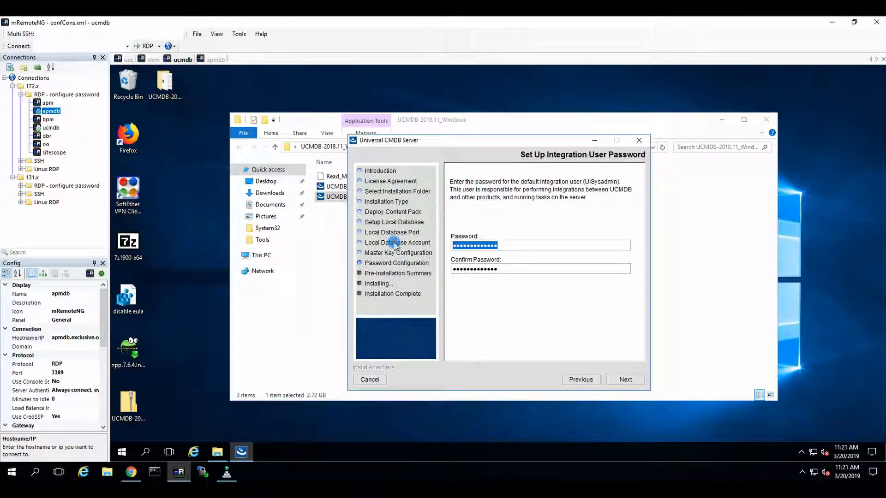
type("••••••••••")
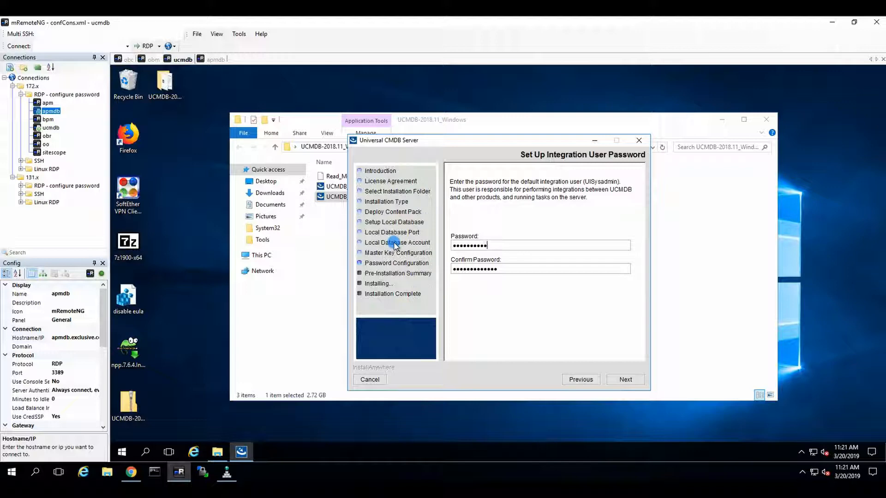
type("••")
key("Tab")
key("BackSpace")
key("BackSpace")
key("BackSpace")
key("BackSpace")
key("BackSpace")
key("BackSpace")
key("BackSpace")
key("BackSpace")
key("BackSpace")
key("BackSpace")
key("BackSpace")
key("BackSpace")
key("BackSpace")
type("•••••••••")
key("BackSpace")
key("BackSpace")
key("BackSpace")
key("BackSpace")
key("BackSpace")
key("BackSpace")
key("BackSpace")
key("BackSpace")
key("BackSpace")
key("BackSpace")
type("••••••••••")
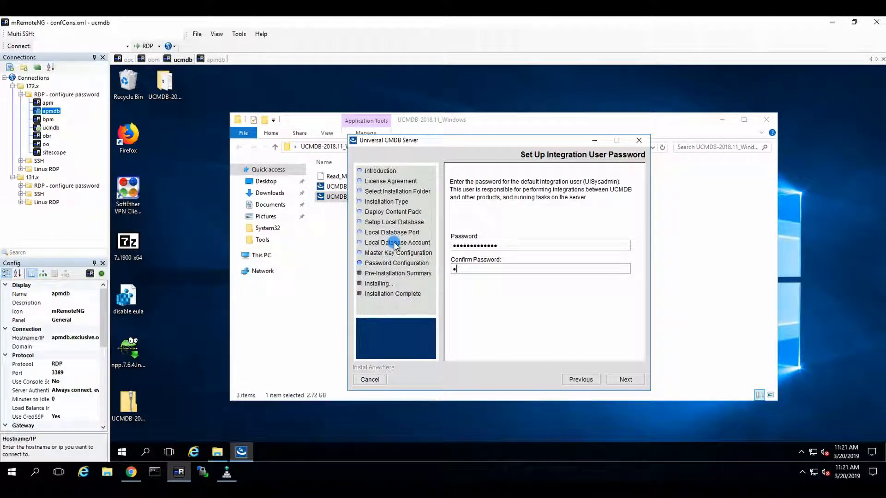
type("•••")
left_click(609, 376)
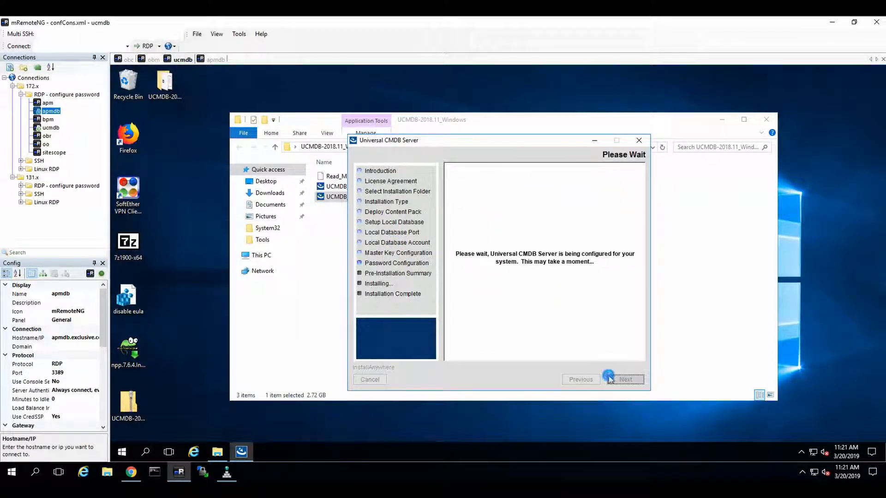
Step: Install from the Pre-Installation Summary, then launch the Configuration Service Wizard
left_click(634, 381)
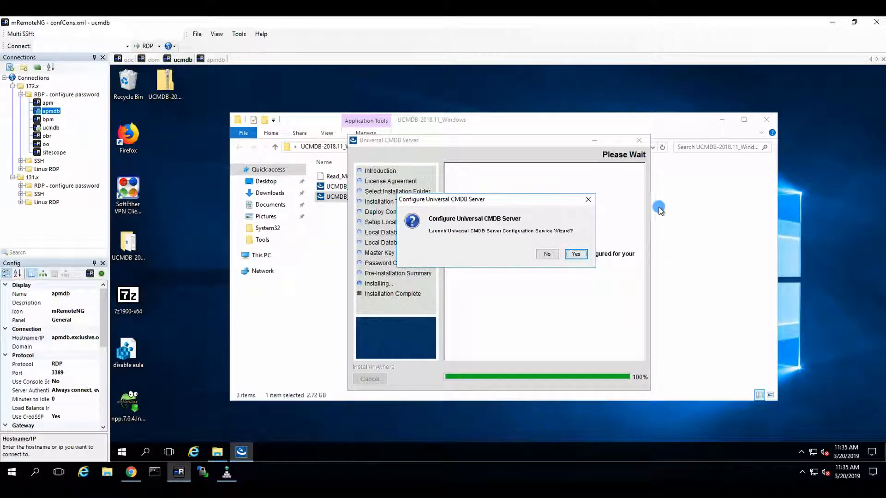
left_click(582, 254)
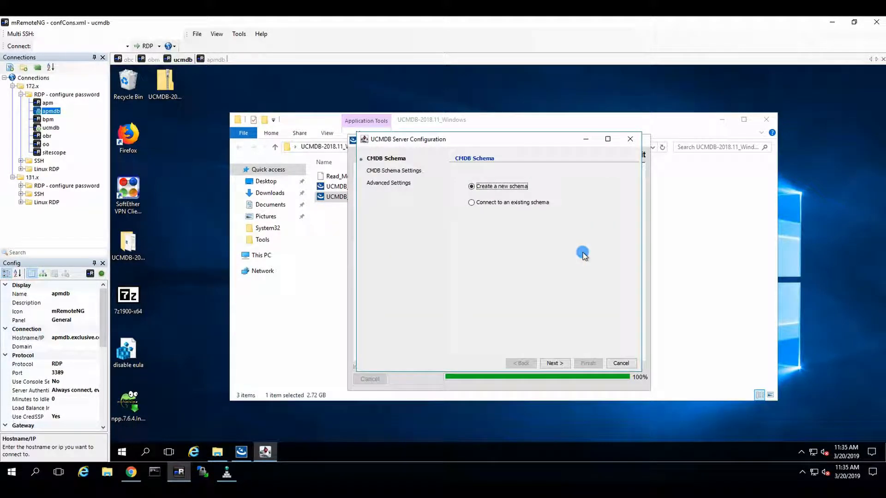
Step: Create a new PostgreSQL schema UCMDB on localhost port 5433 with user postgres and its password
left_click(564, 363)
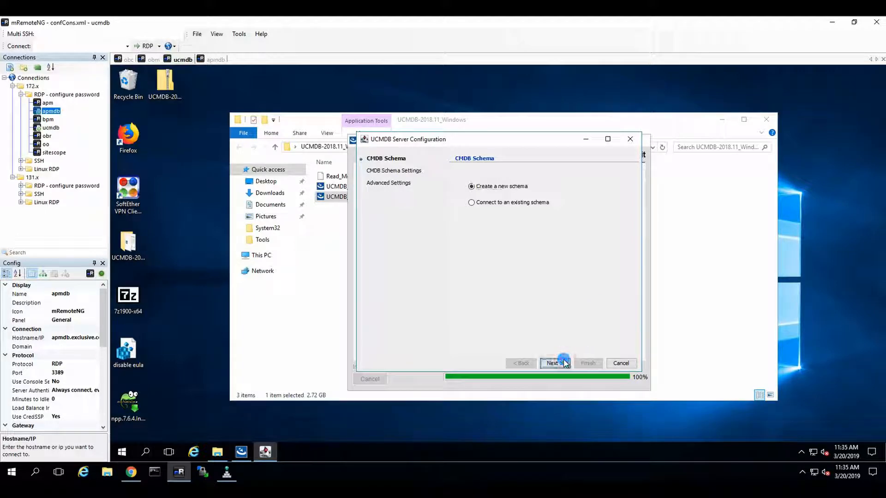
left_click(588, 189)
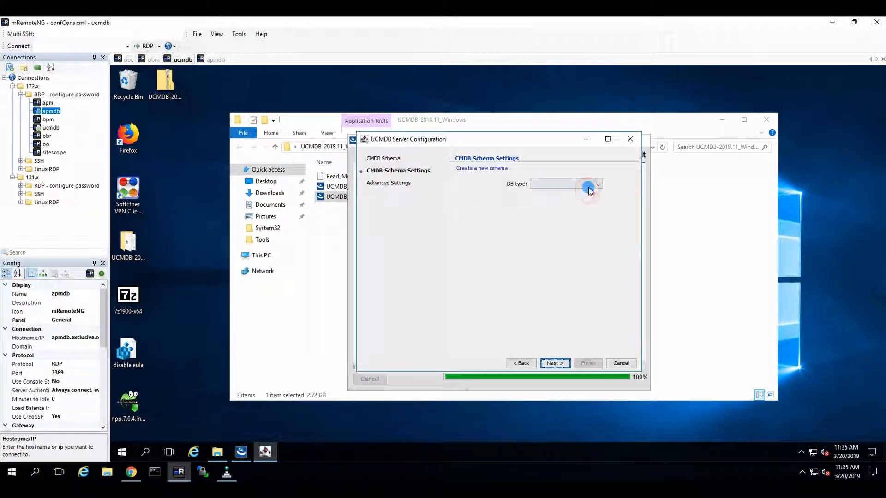
left_click(560, 210)
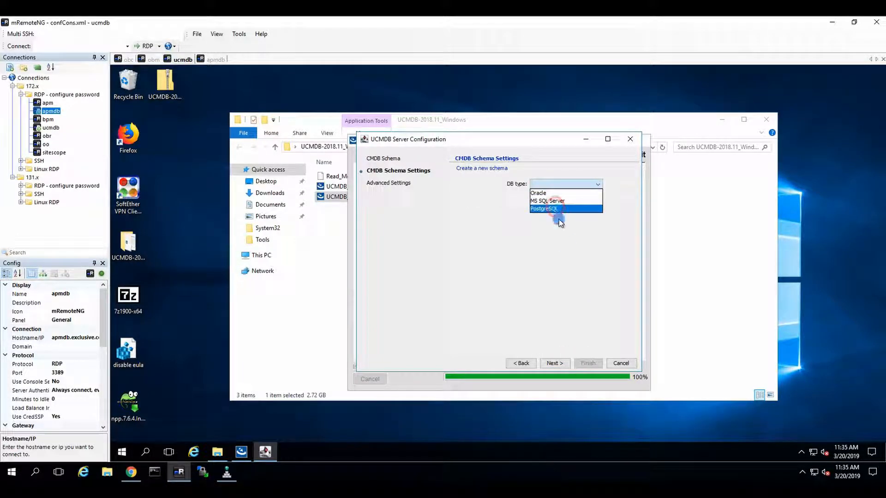
left_click(560, 210)
type("UCMDB")
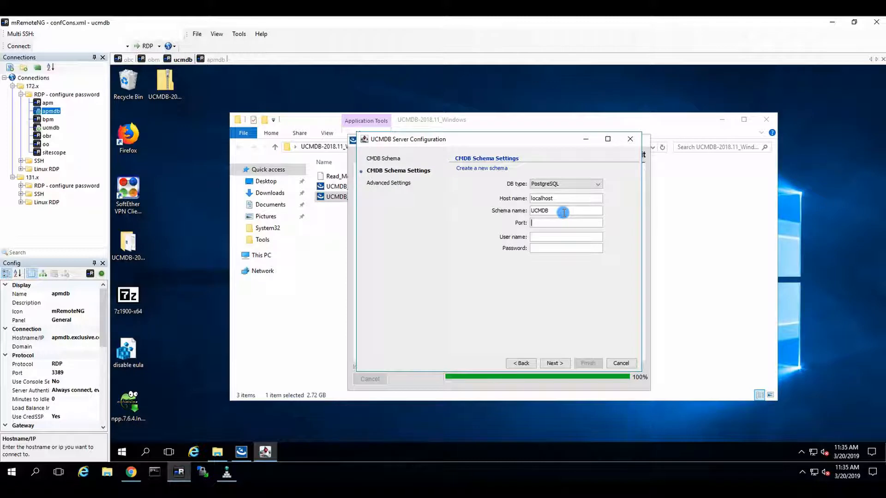
type("543")
type("postgre")
type("s")
type("postgres")
type("•••••")
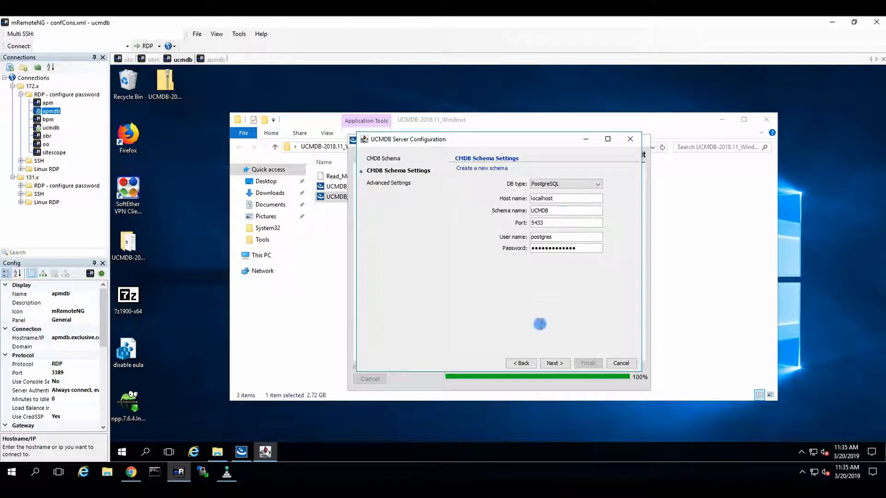
left_click(554, 363)
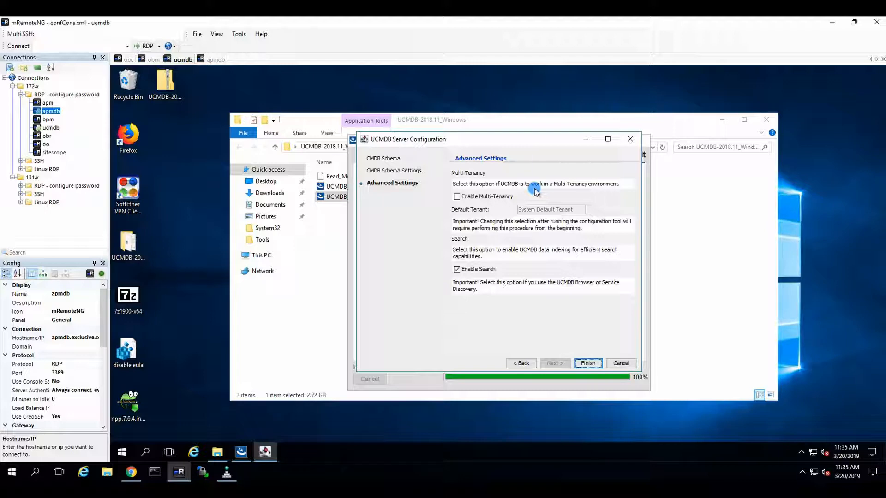
Step: Finish the schema setup with Enable Search checked and acknowledge the success message
left_click(588, 362)
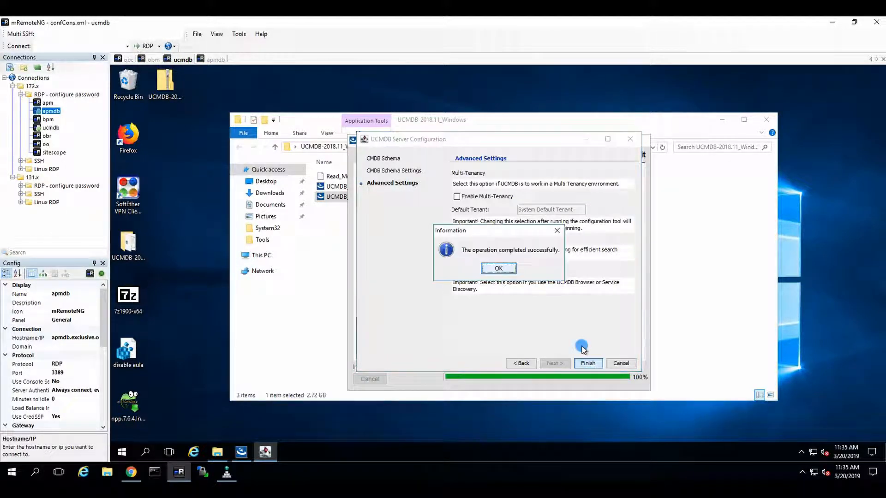
left_click(498, 268)
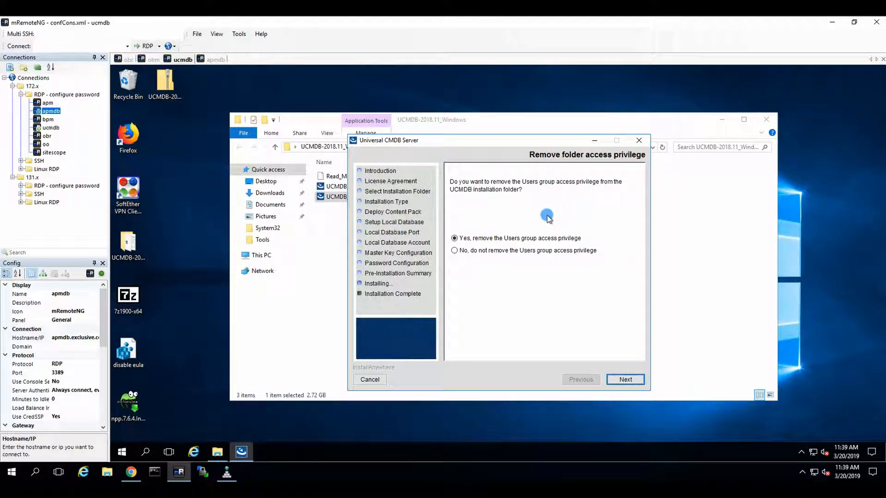
Step: Keep the Users group access privilege, finish and close the server installer, then select the Data Flow Probe installer file
left_click(506, 250)
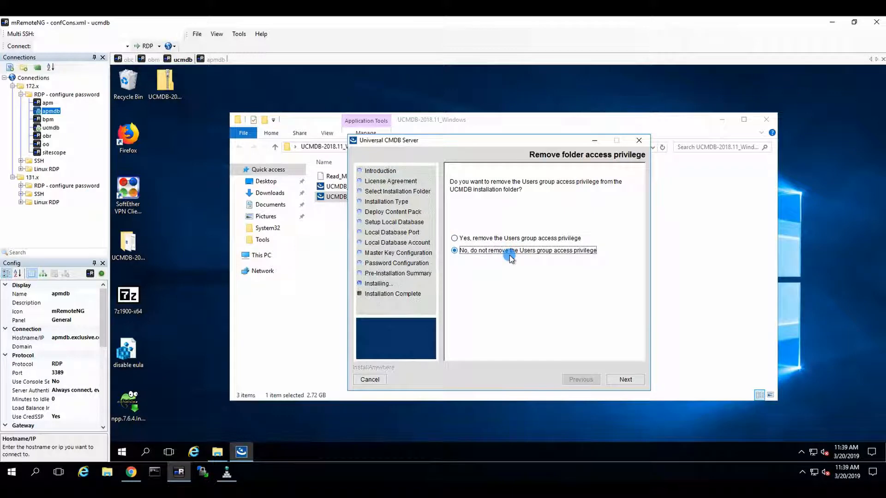
left_click(623, 379)
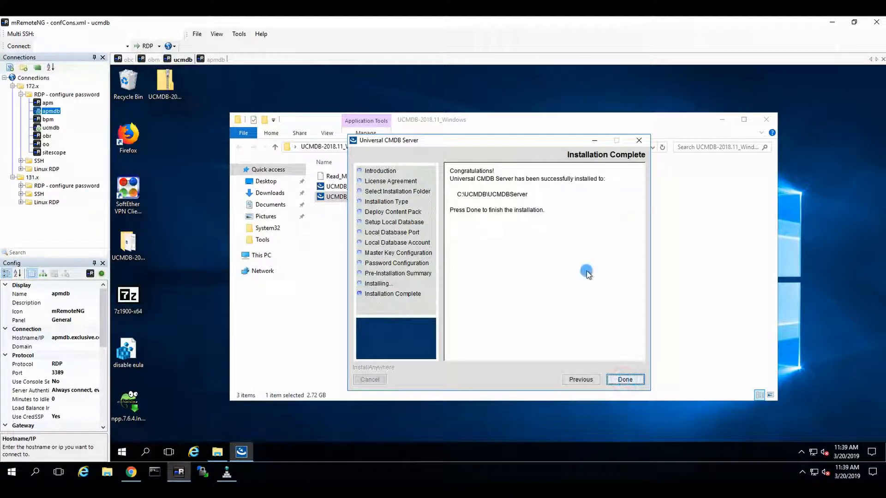
left_click(625, 380)
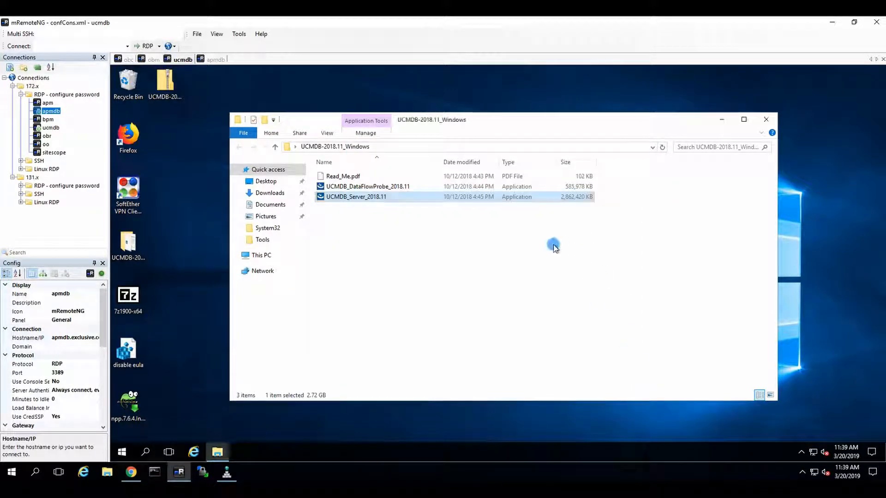
left_click(496, 232)
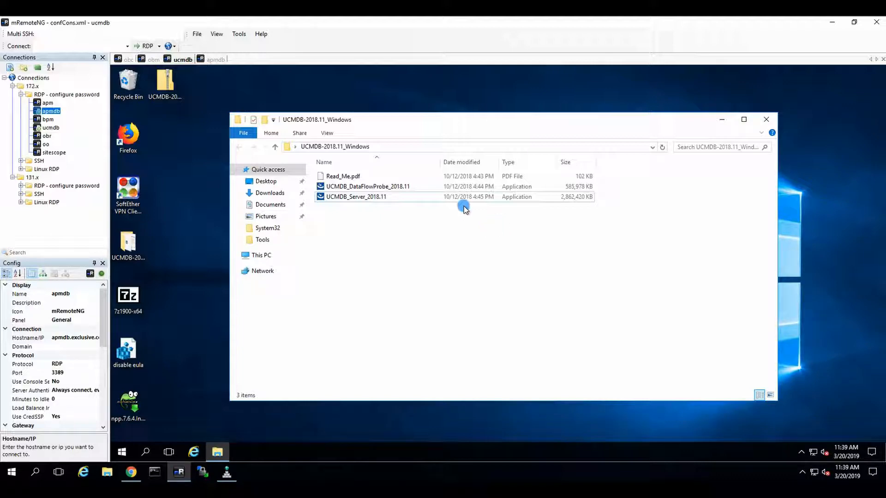
left_click(375, 188)
Step: Launch UCMDB_DataFlowProbe_2018.11 from the folder to reach its English language prompt
double_click(376, 189)
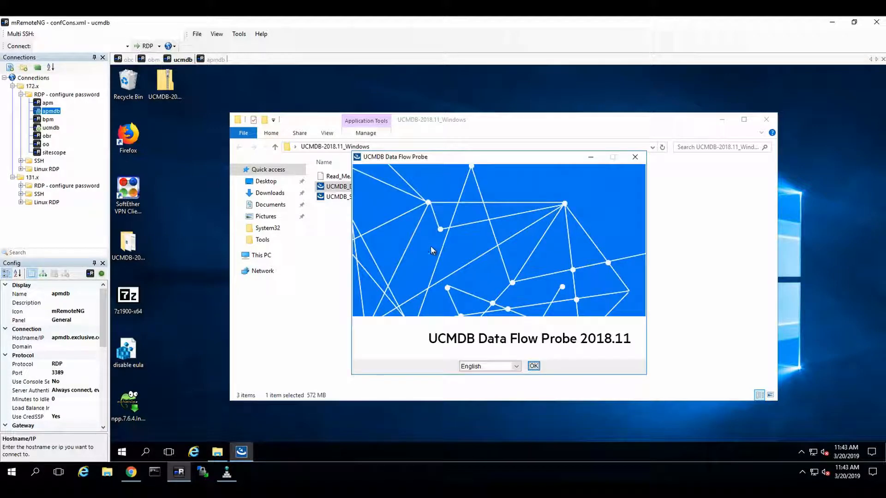
Step: Confirm English, accept the license, and choose a full new probe install in the default folder C:\UCMDB\DataFlowProbe
left_click(533, 366)
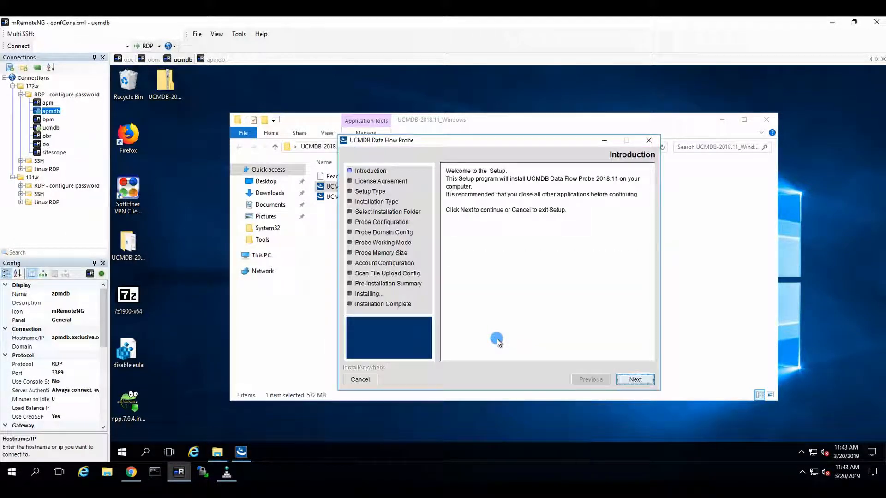
left_click(623, 380)
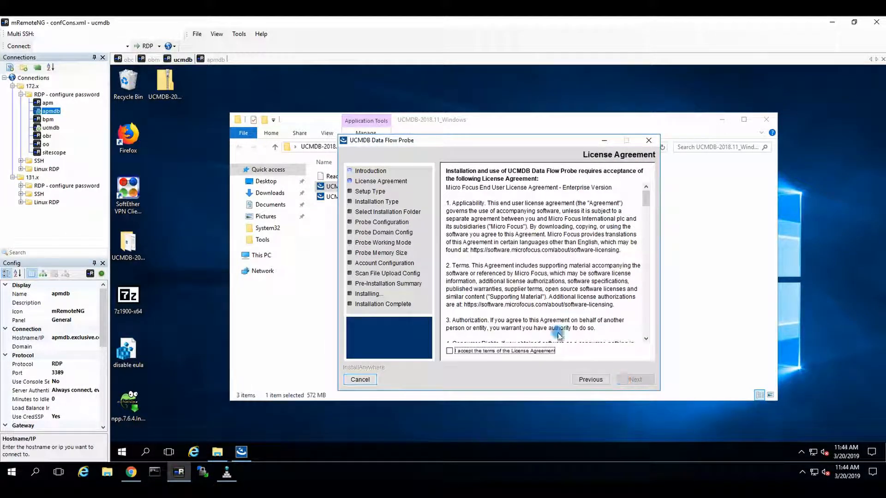
left_click(496, 351)
left_click(634, 380)
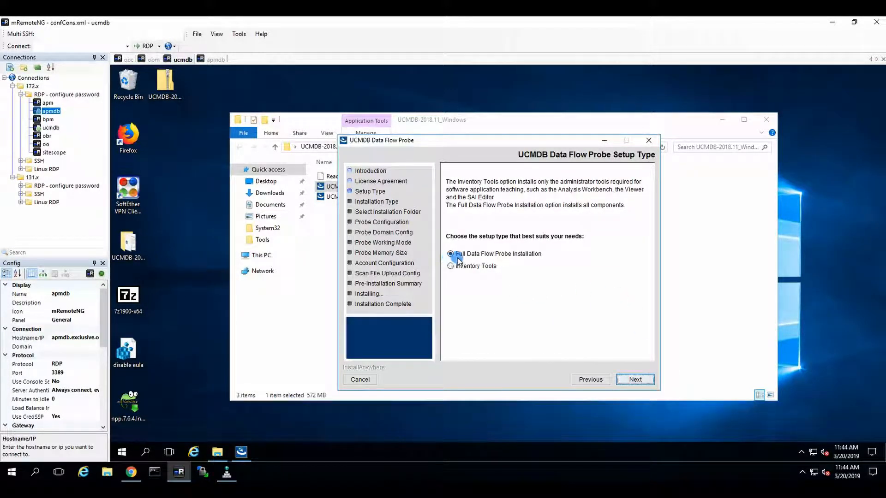
left_click(630, 377)
left_click(634, 380)
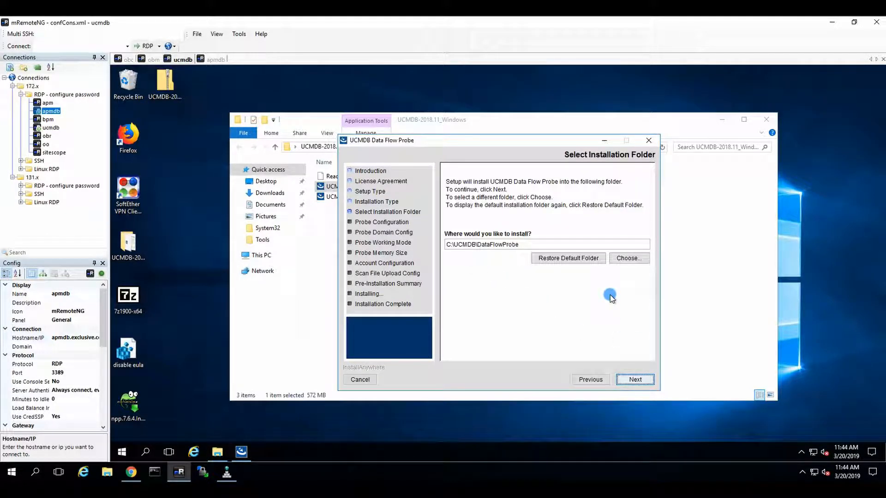
left_click(631, 379)
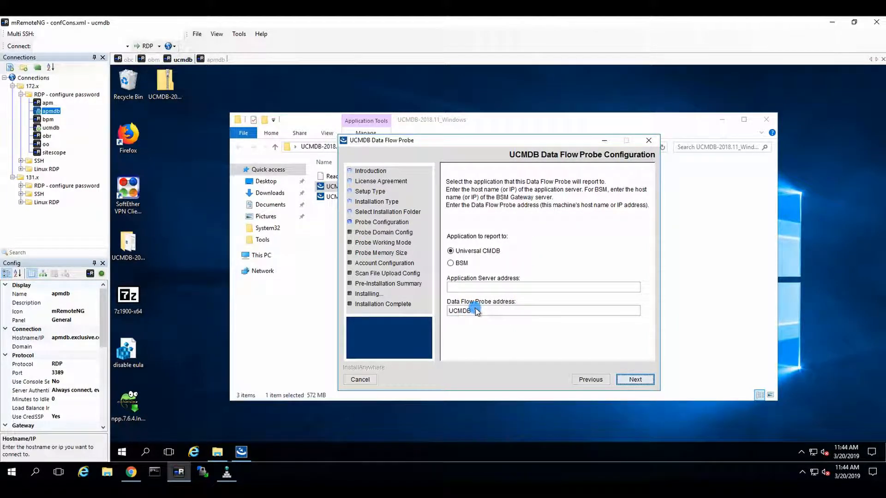
Step: Point the probe to server localhost, ignore the connection warning, and keep identifier UCMDB with the default domain
left_click(466, 287)
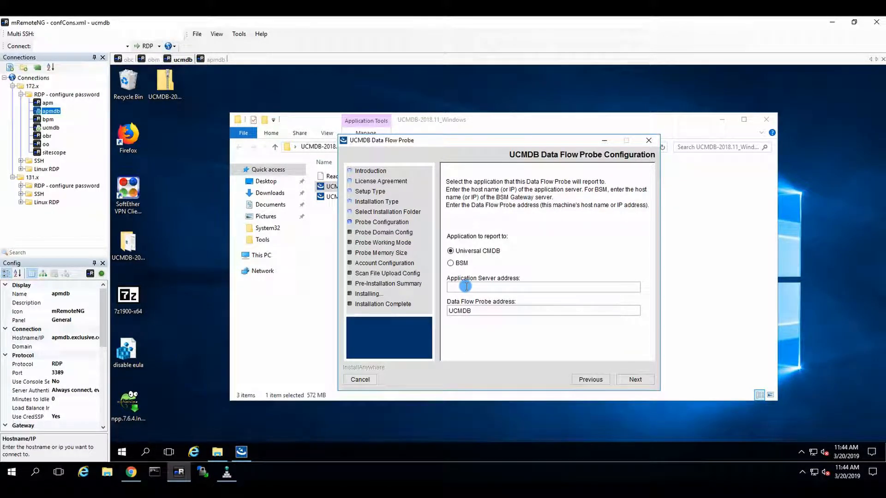
type("localhost")
left_click(636, 379)
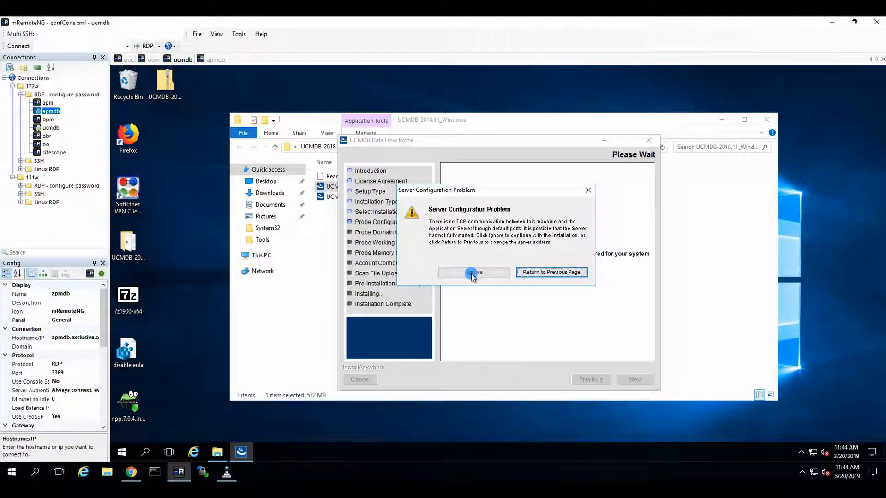
left_click(471, 273)
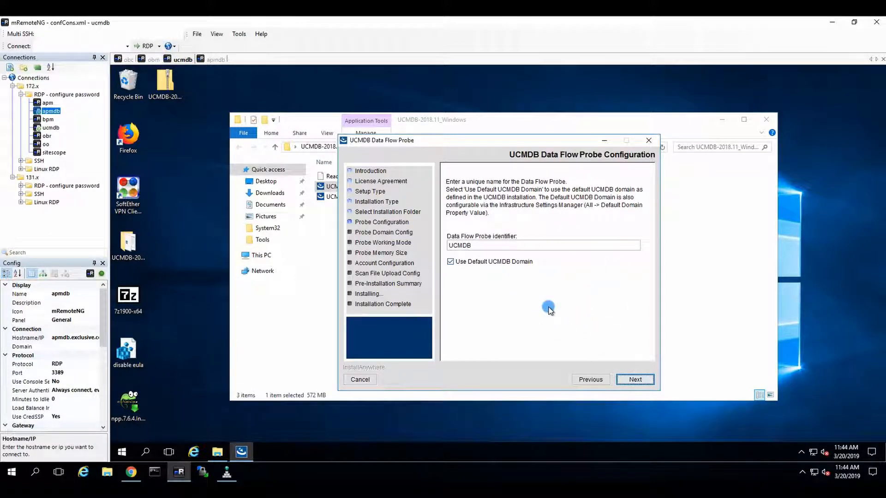
left_click(634, 380)
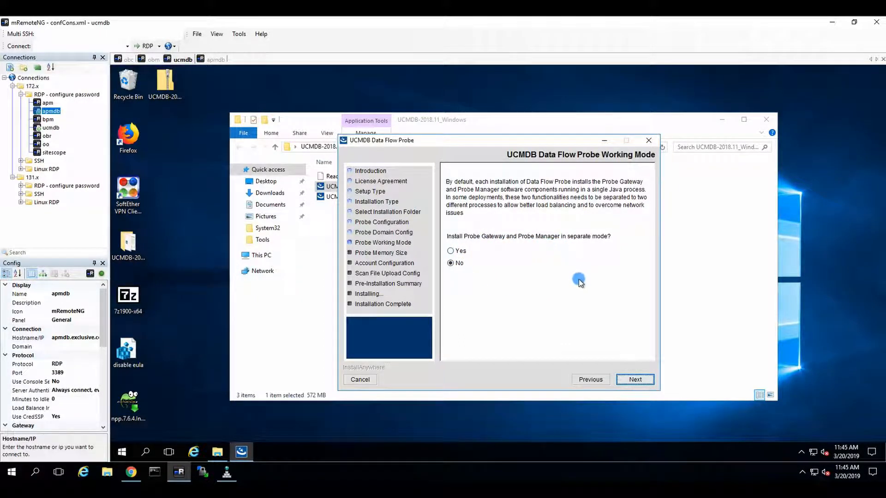
Step: Keep single-process mode and default heap sizes, then enter the PostgreSQL probe account password
left_click(634, 379)
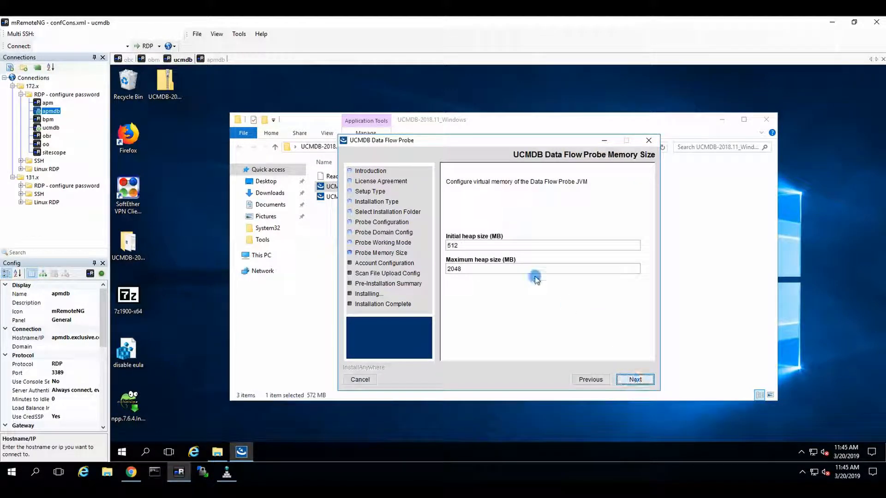
left_click(641, 381)
left_click(510, 242)
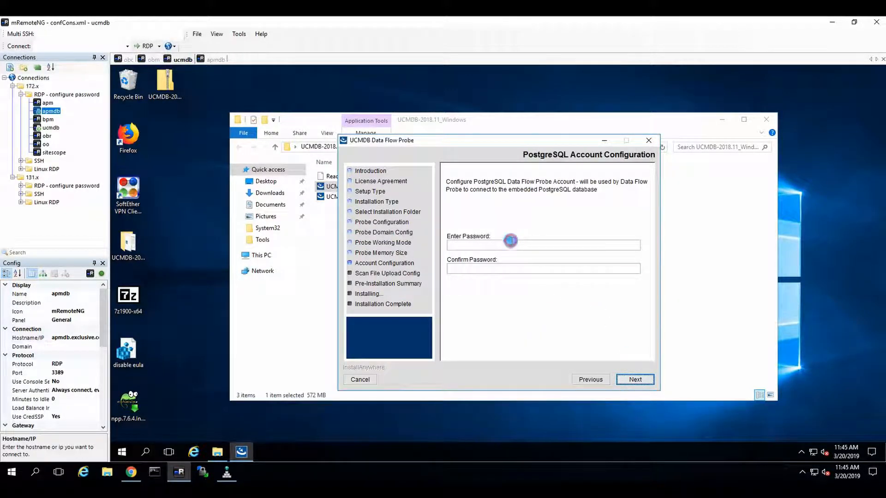
type("•••••")
key("BackSpace")
key("BackSpace")
key("BackSpace")
key("BackSpace")
key("BackSpace")
type("•••••••••••")
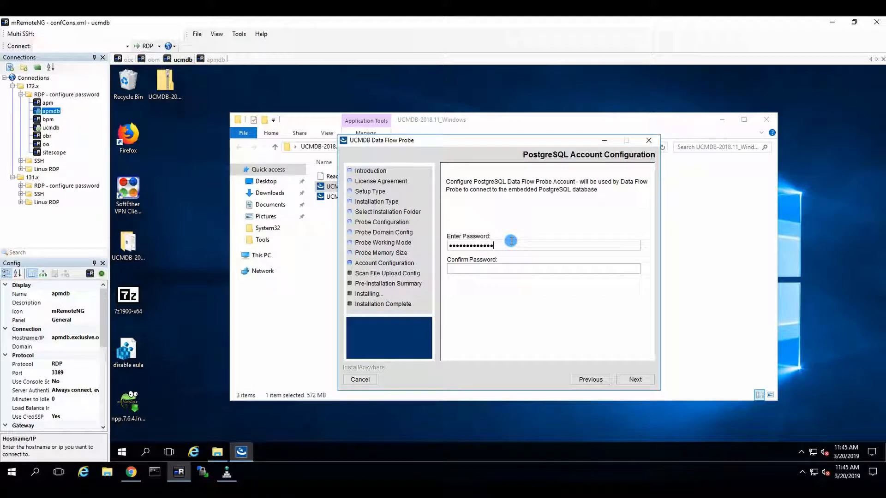
type("•••••••••••••")
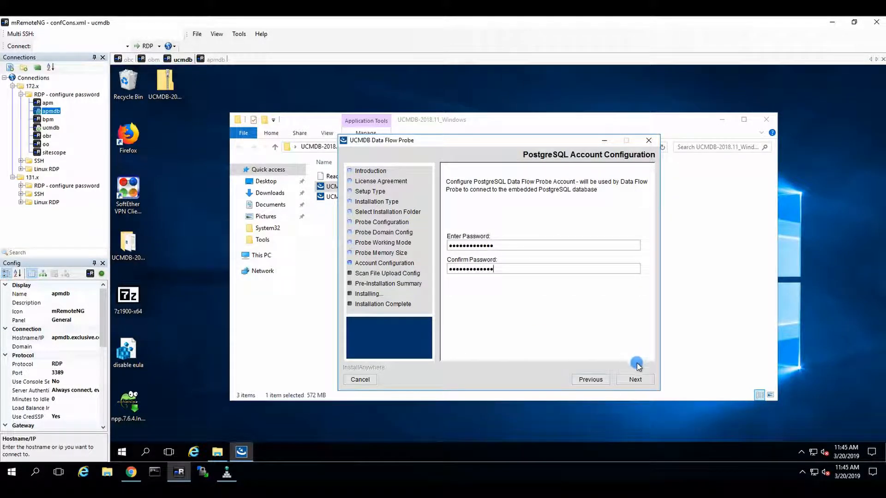
left_click(634, 379)
Step: Enter and confirm the PostgreSQL root account password
left_click(459, 245)
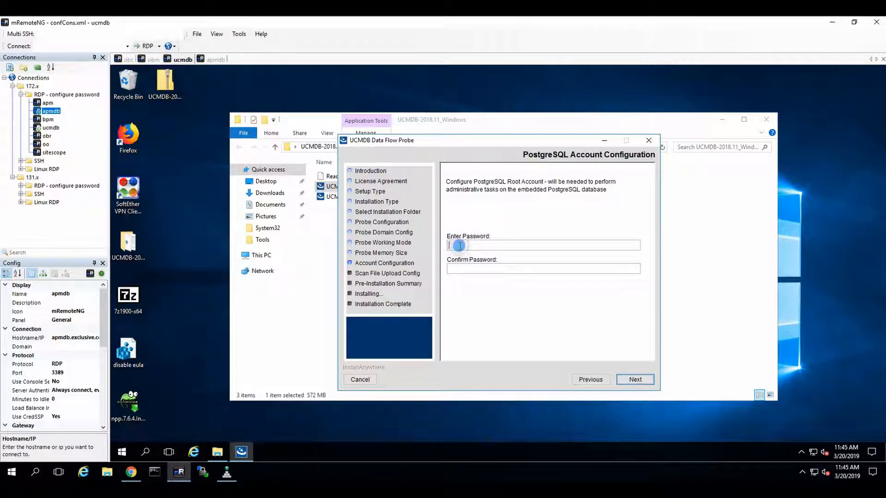
type("••••••••••")
key("Tab")
type("•••••••••••••")
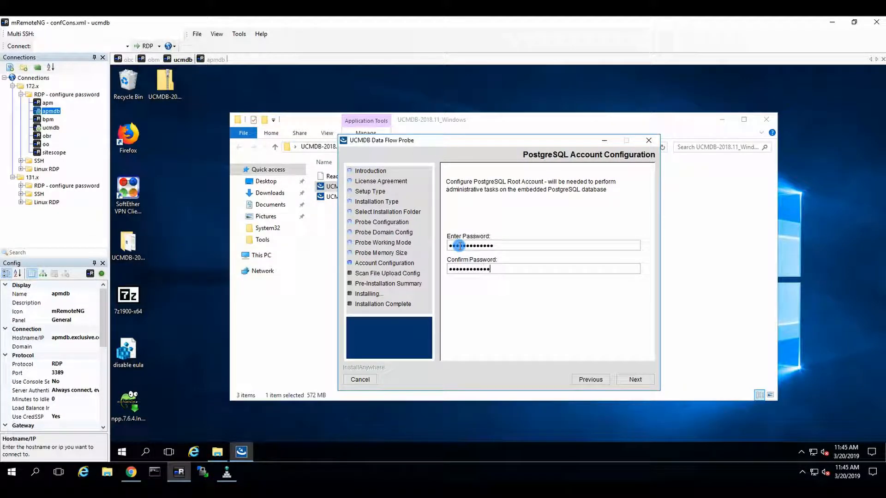
left_click(620, 383)
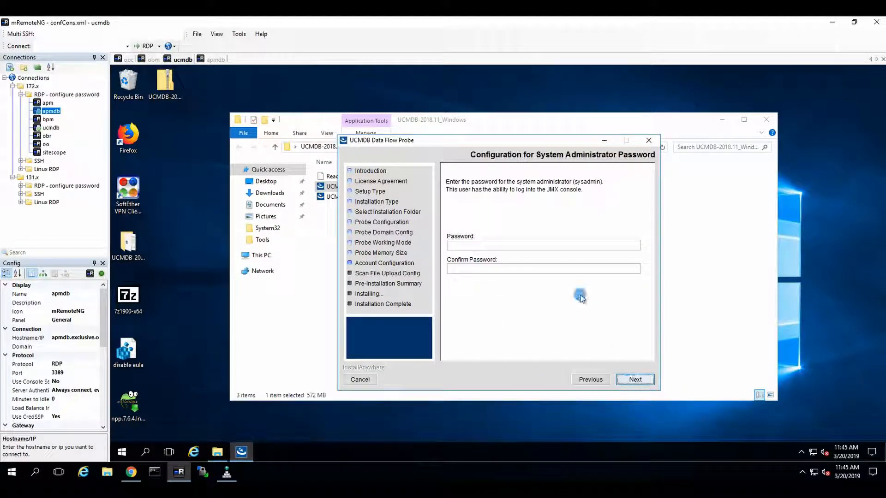
Step: Enter the sysadmin password for the JMX console and confirm it, fixing a typo in the confirmation
left_click(466, 246)
type("•••••••••")
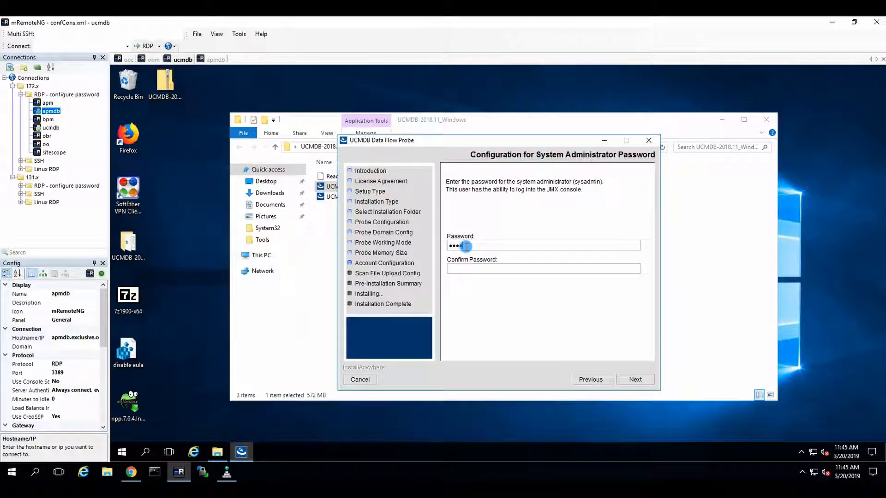
type("••••")
key("Tab")
type("••••••••••")
key("BackSpace")
key("BackSpace")
key("BackSpace")
key("BackSpace")
key("BackSpace")
key("BackSpace")
key("BackSpace")
key("BackSpace")
key("BackSpace")
type("•••••••••••••")
left_click(633, 379)
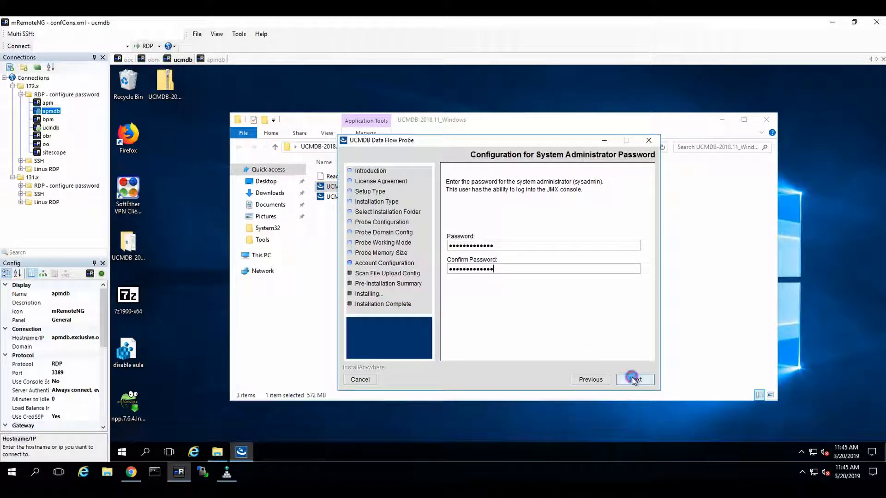
Step: Enter the UploadScanFile password and confirmation, then dismiss the passwords-don't-match error
left_click(502, 288)
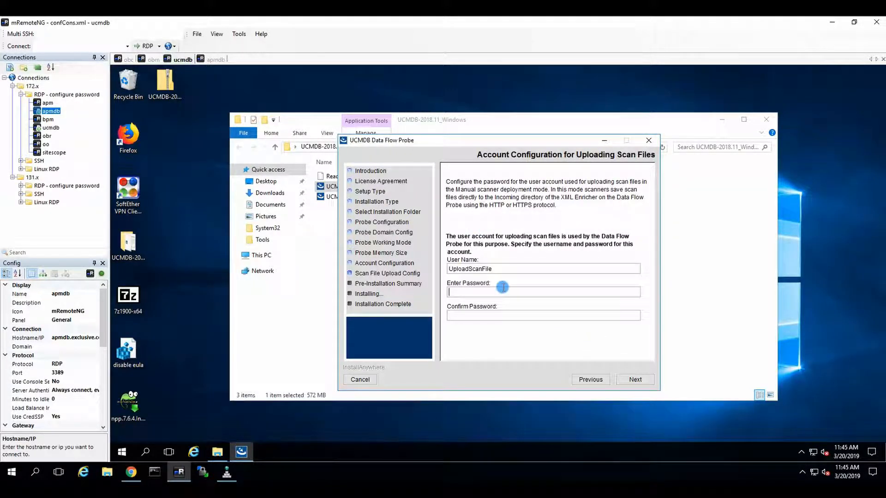
type("••••••••••")
key("Tab")
type("••••••••••••••")
left_click(635, 380)
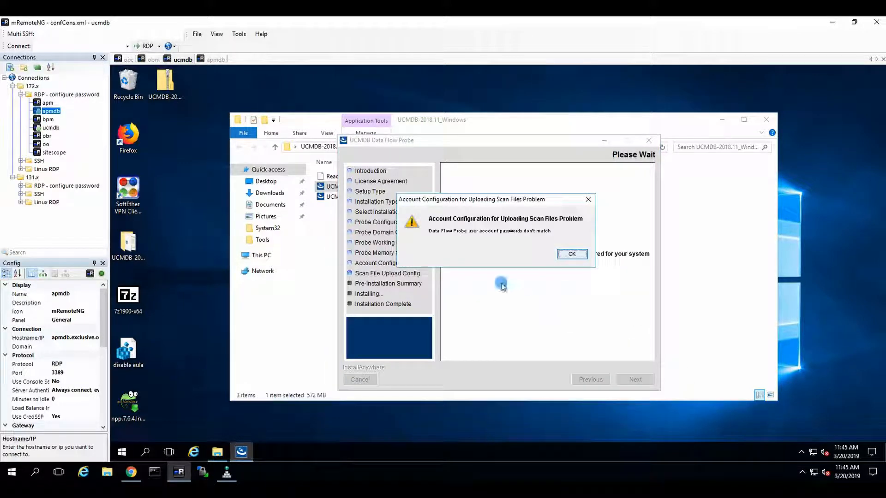
left_click(570, 254)
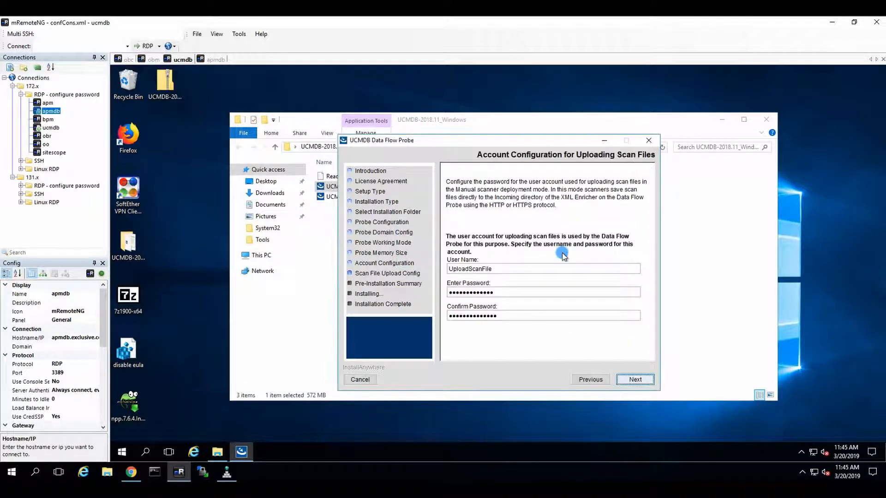
Step: Re-enter matching UploadScanFile passwords and start the Data Flow Probe installation
left_click_drag(505, 289, 400, 289)
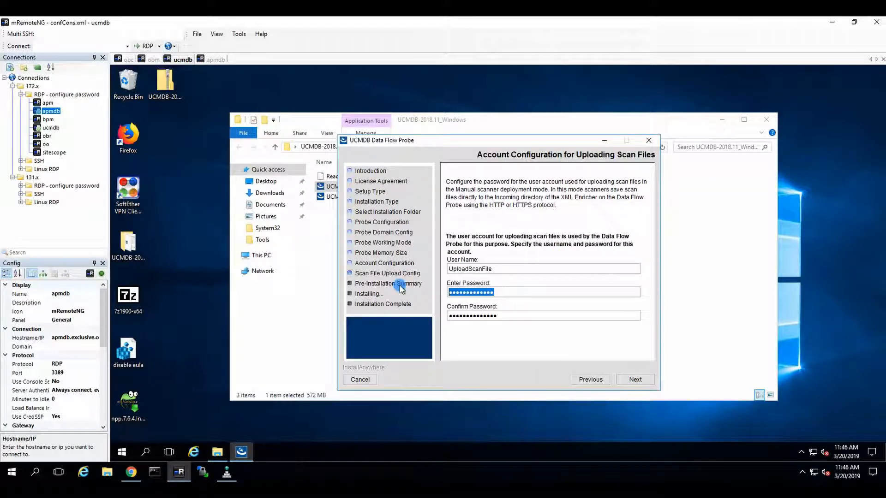
type("•••••••••")
key("Tab")
key("BackSpace")
key("BackSpace")
key("BackSpace")
key("BackSpace")
key("BackSpace")
key("BackSpace")
key("BackSpace")
key("BackSpace")
key("BackSpace")
key("BackSpace")
key("BackSpace")
key("BackSpace")
key("BackSpace")
key("BackSpace")
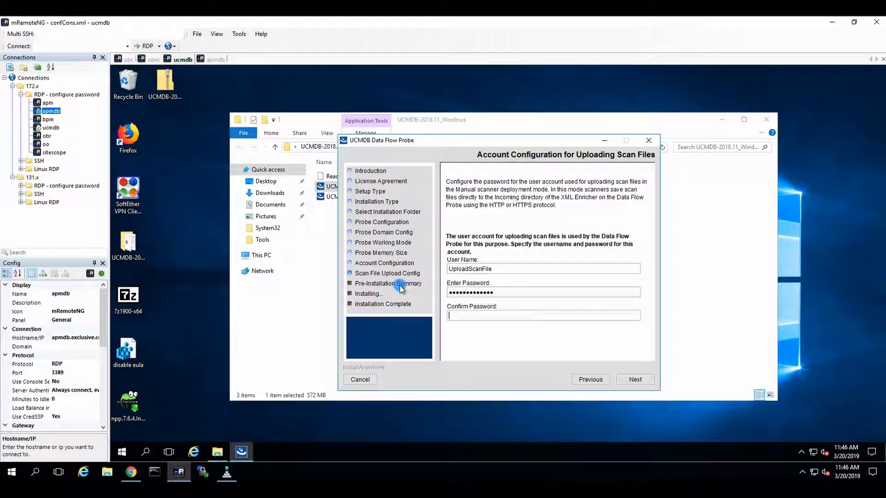
type("•••••••••••••")
left_click(627, 379)
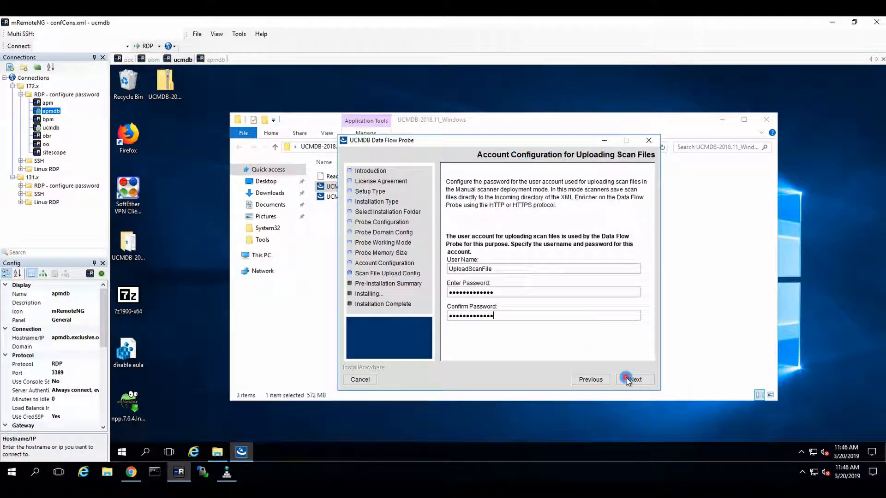
left_click(628, 379)
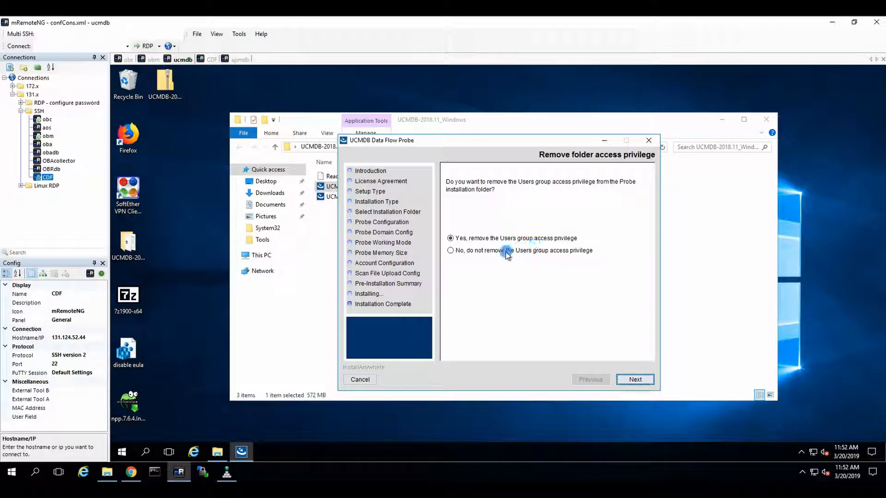
Step: Keep Users group access to C:\UCMDB\DataFlowProbe, then finish and close the probe installer
left_click(506, 251)
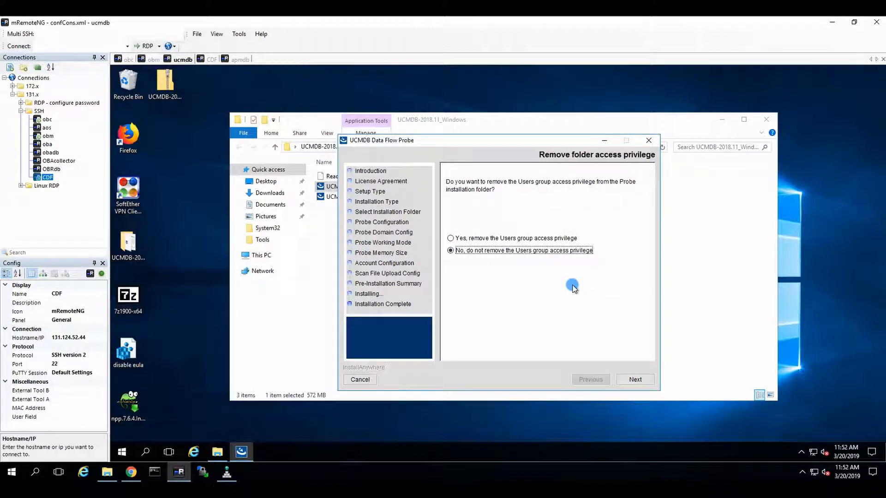
left_click(635, 380)
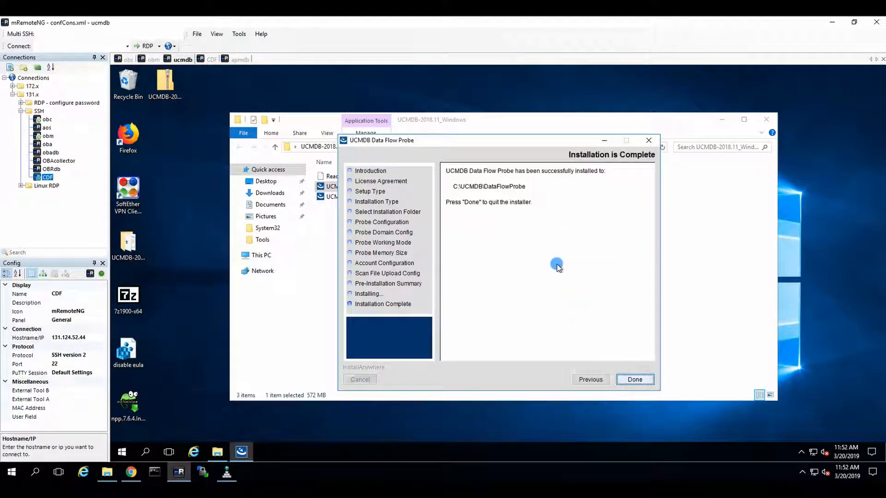
left_click(646, 379)
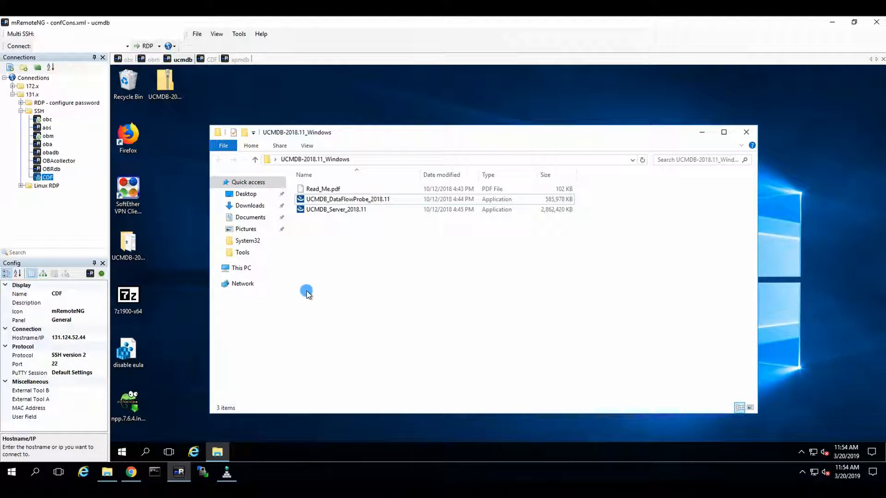
Step: Expand Recently added and the UCMDB folder in the Start menu to list its new shortcuts
left_click(117, 453)
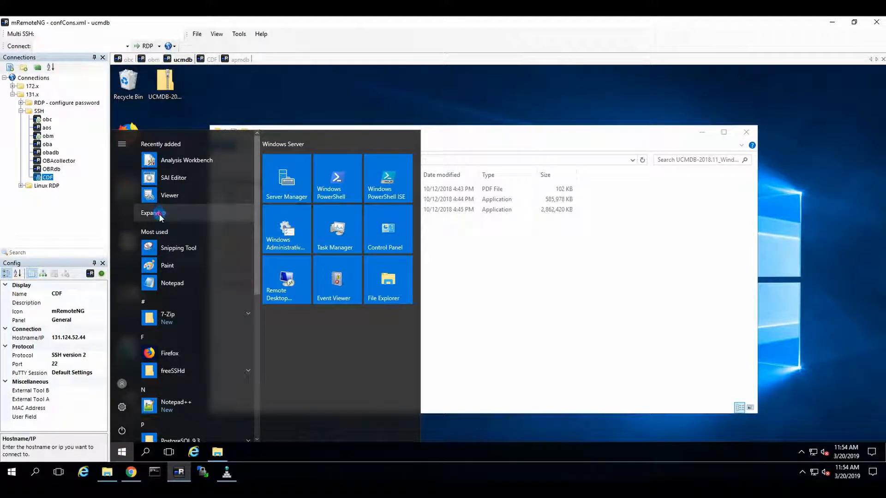
left_click(210, 210)
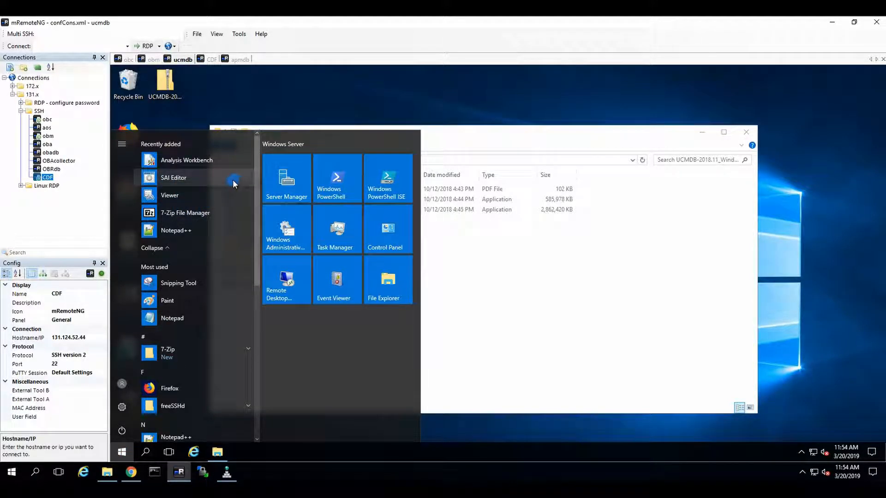
scroll(204, 241, "down", 1)
scroll(202, 245, "down", 5)
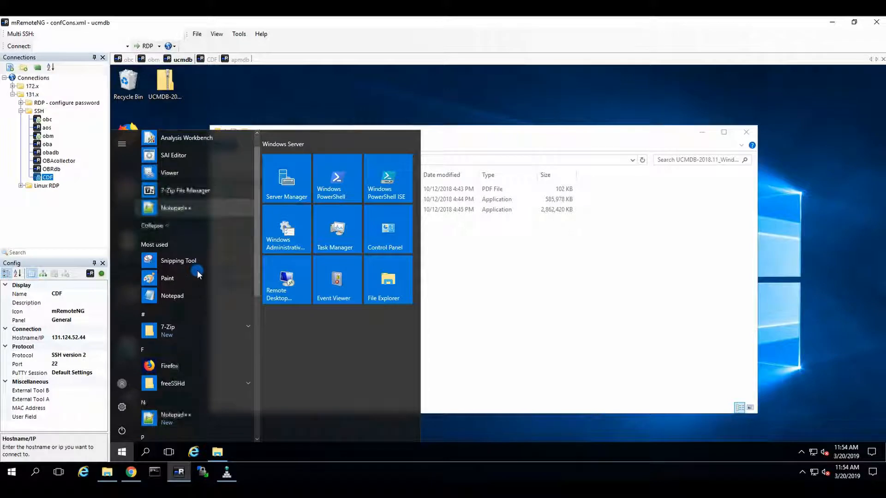
scroll(223, 351, "down", 4)
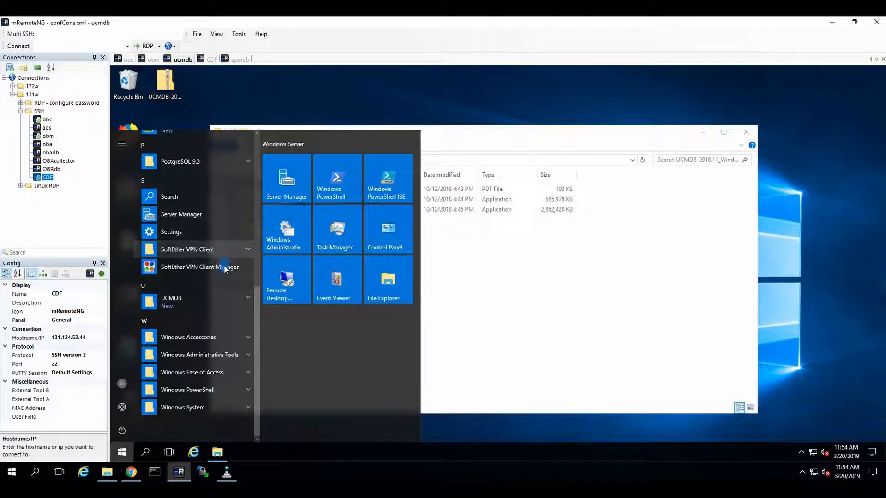
left_click(219, 304)
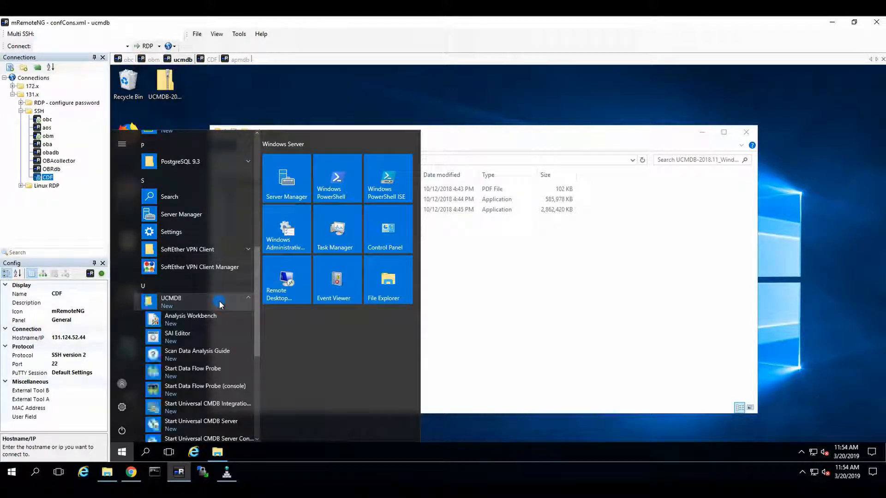
scroll(225, 338, "down", 1)
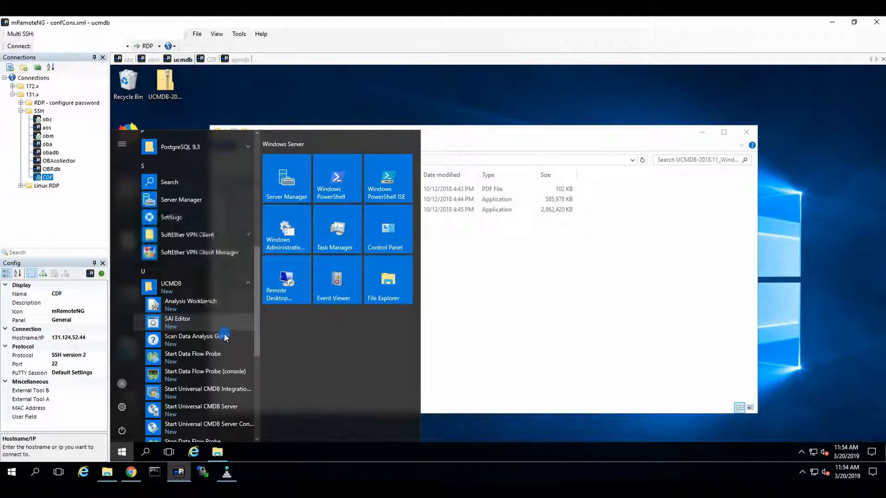
scroll(222, 334, "down", 3)
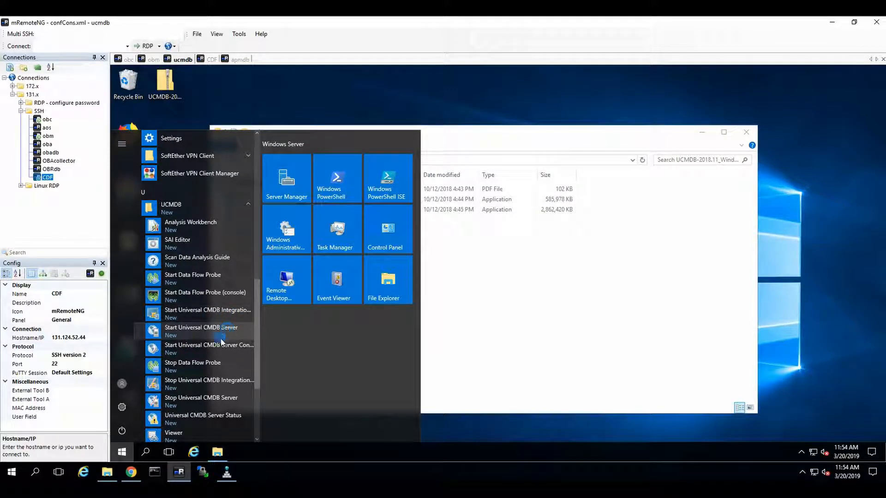
Step: Run the Start Universal CMDB Server shortcut from the UCMDB Start menu folder
left_click(220, 335)
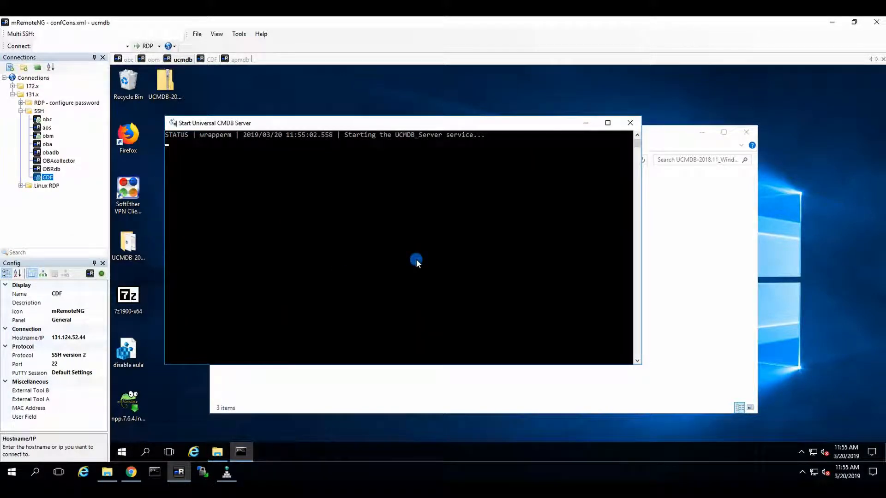